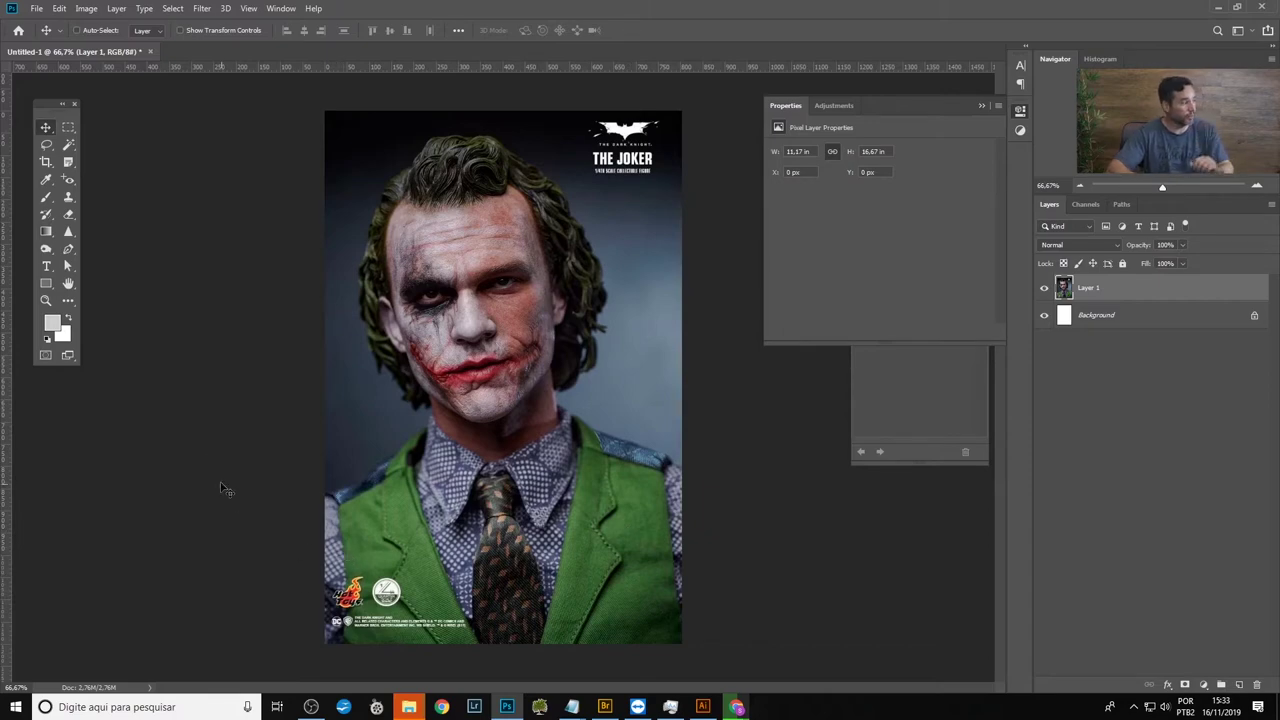
- Trace the right vest half with the Polygonal Lasso and copy it to Layer 2
key(l)
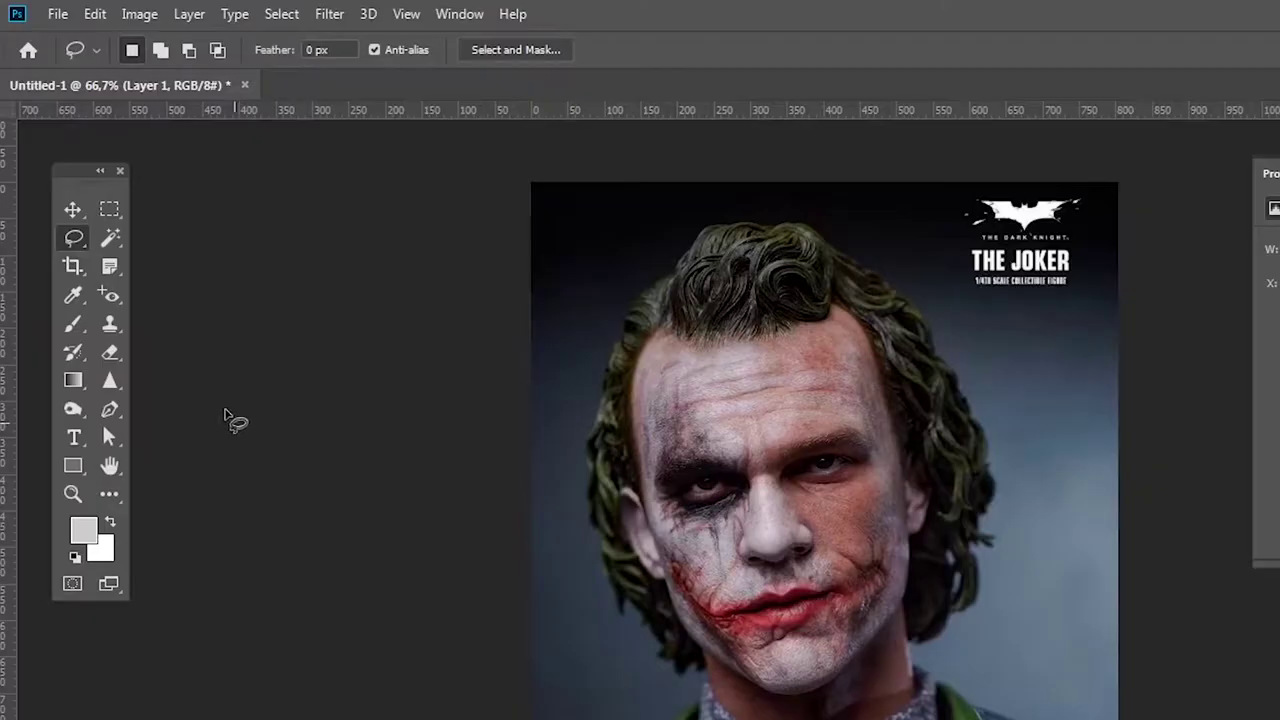
right_click(48, 143)
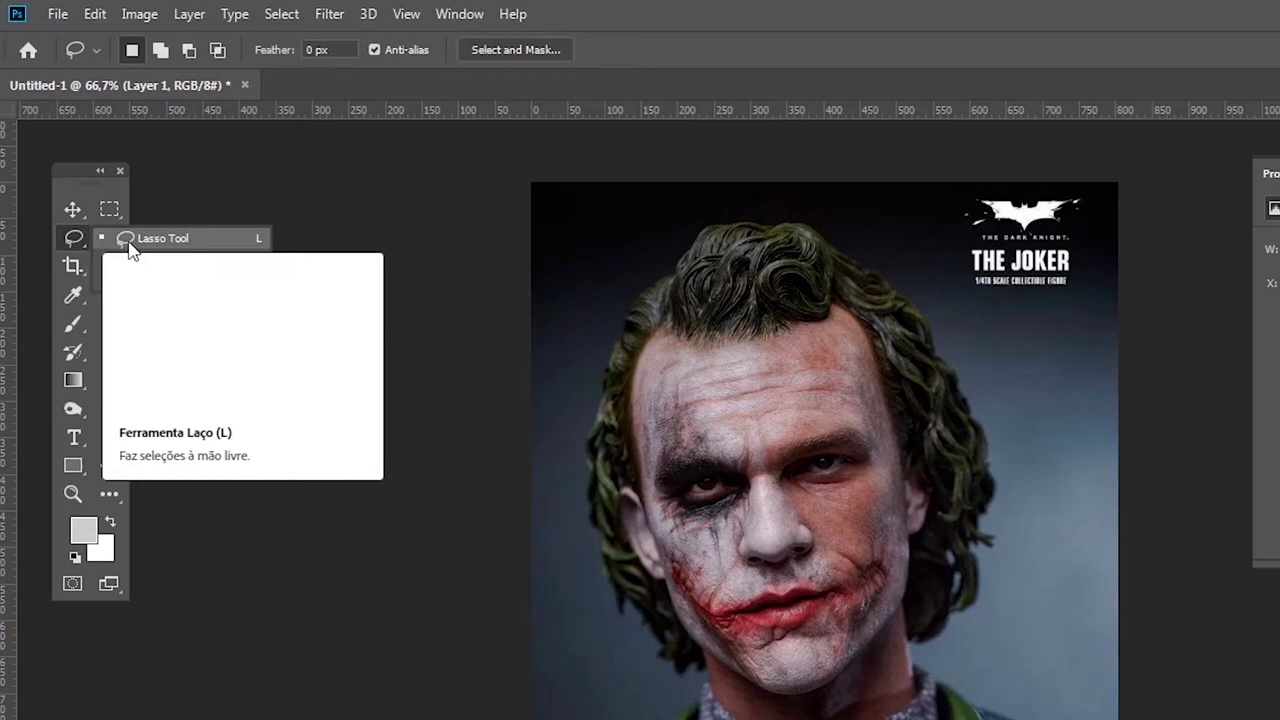
click(201, 244)
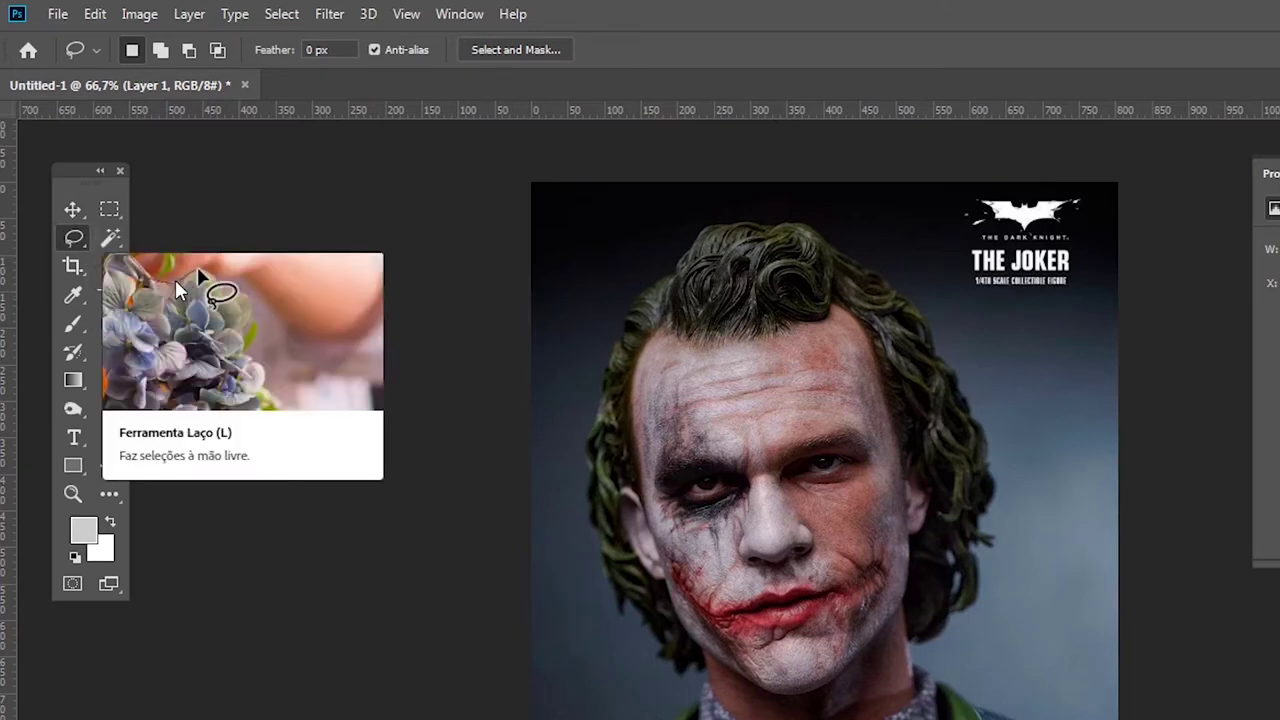
key(shift+l)
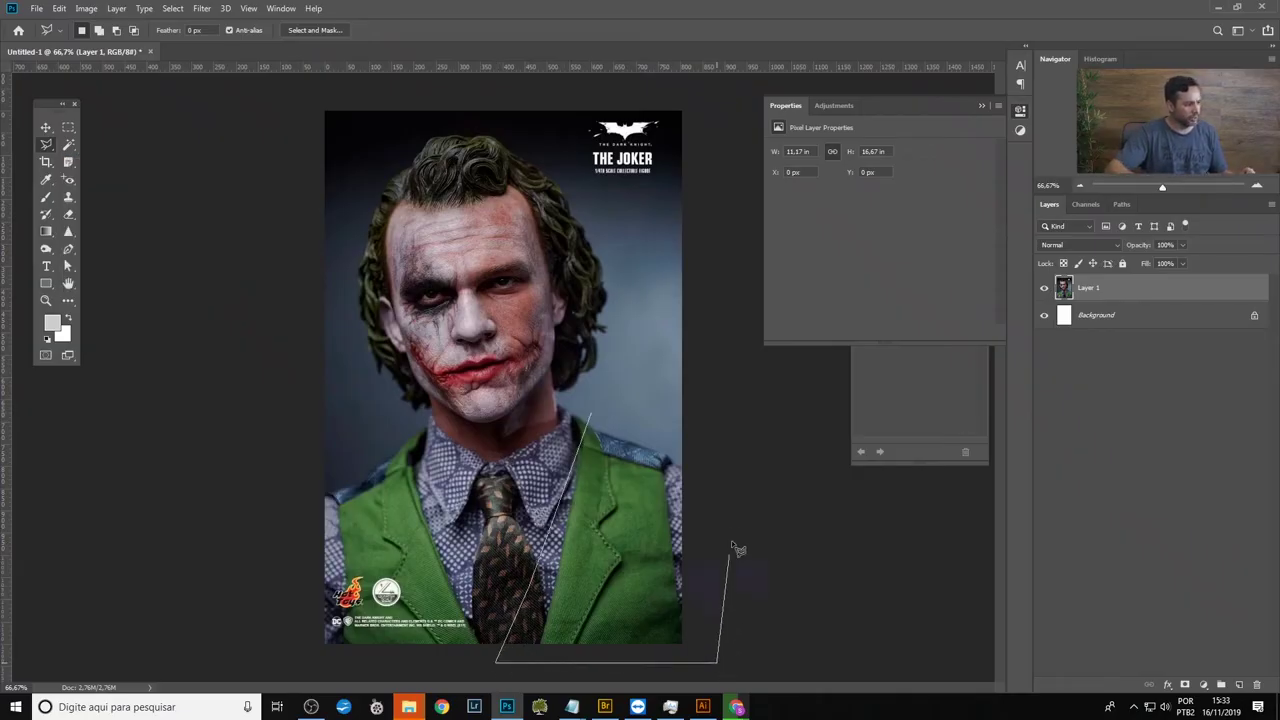
double_click(735, 456)
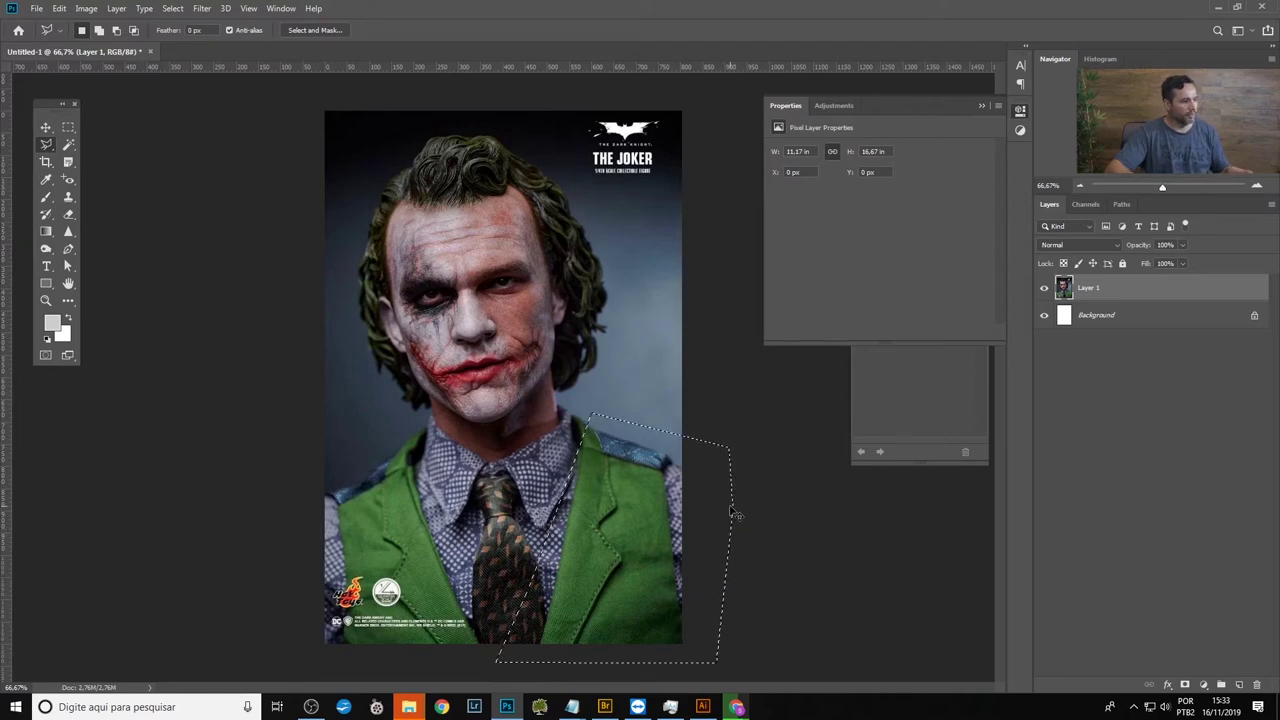
key(ctrl+j)
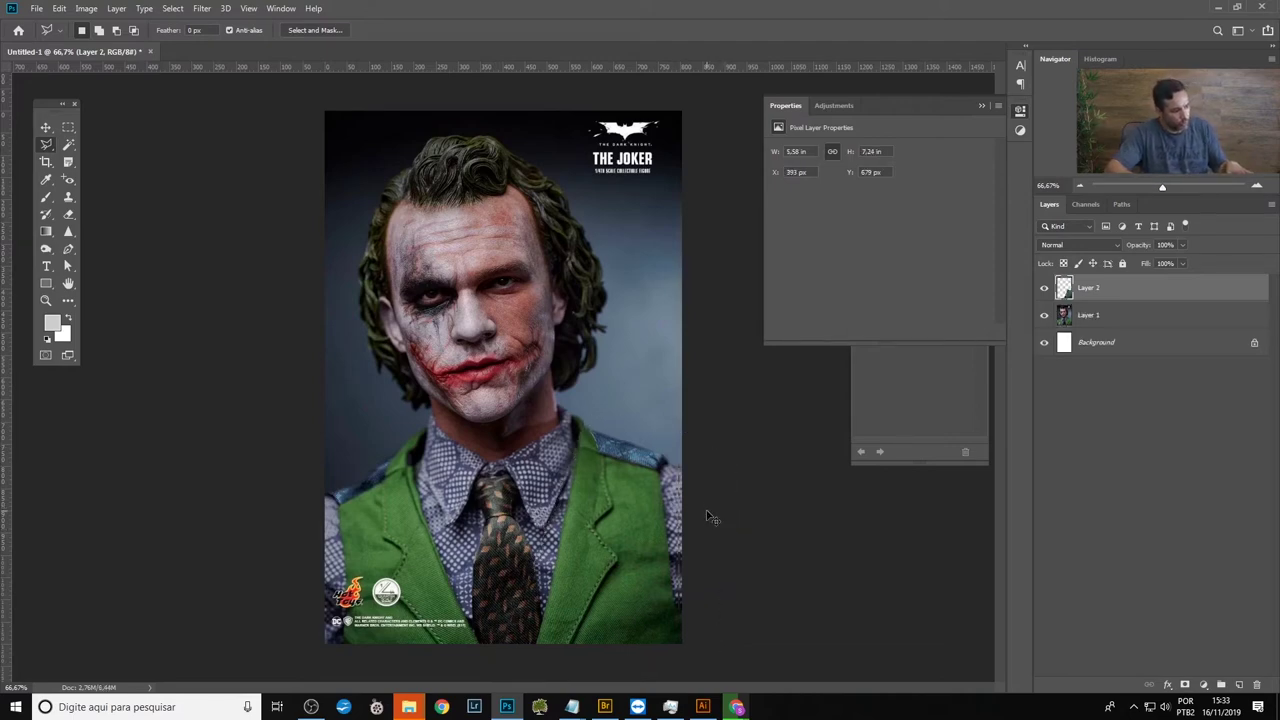
- Flip the copied vest half horizontally and drag it over the left side of the jacket
key(ctrl+t)
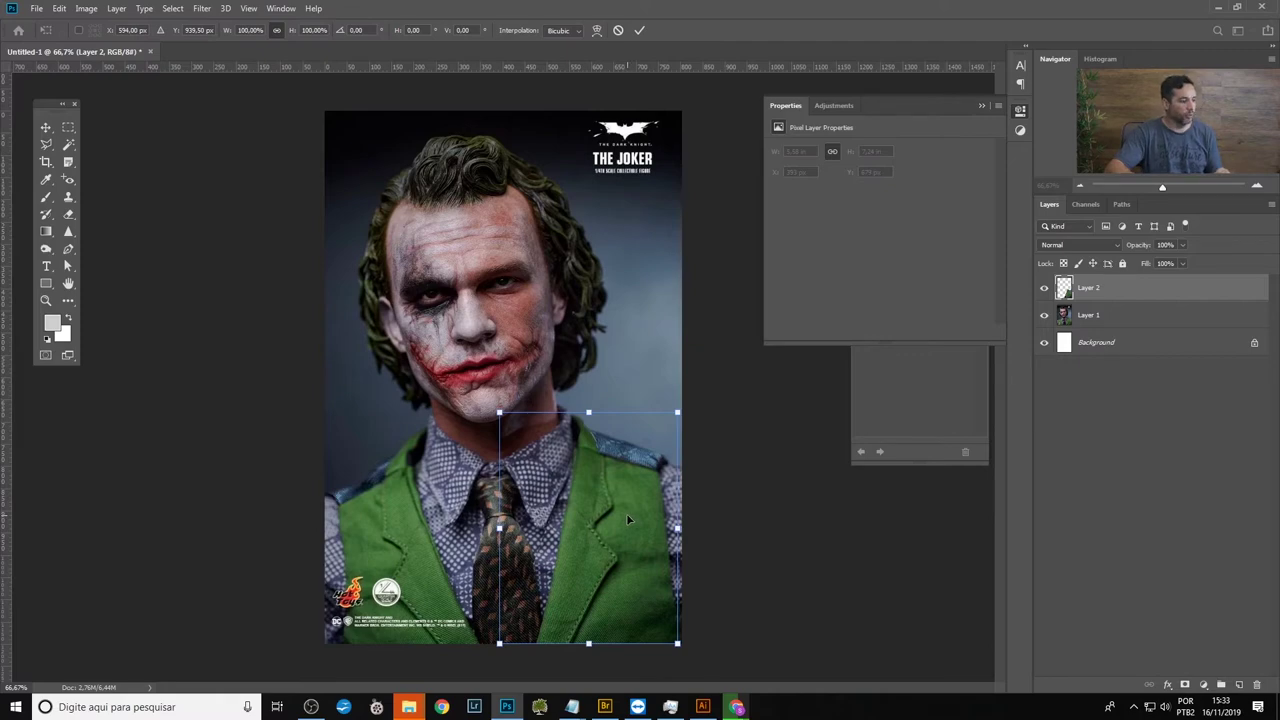
right_click(626, 513)
click(665, 495)
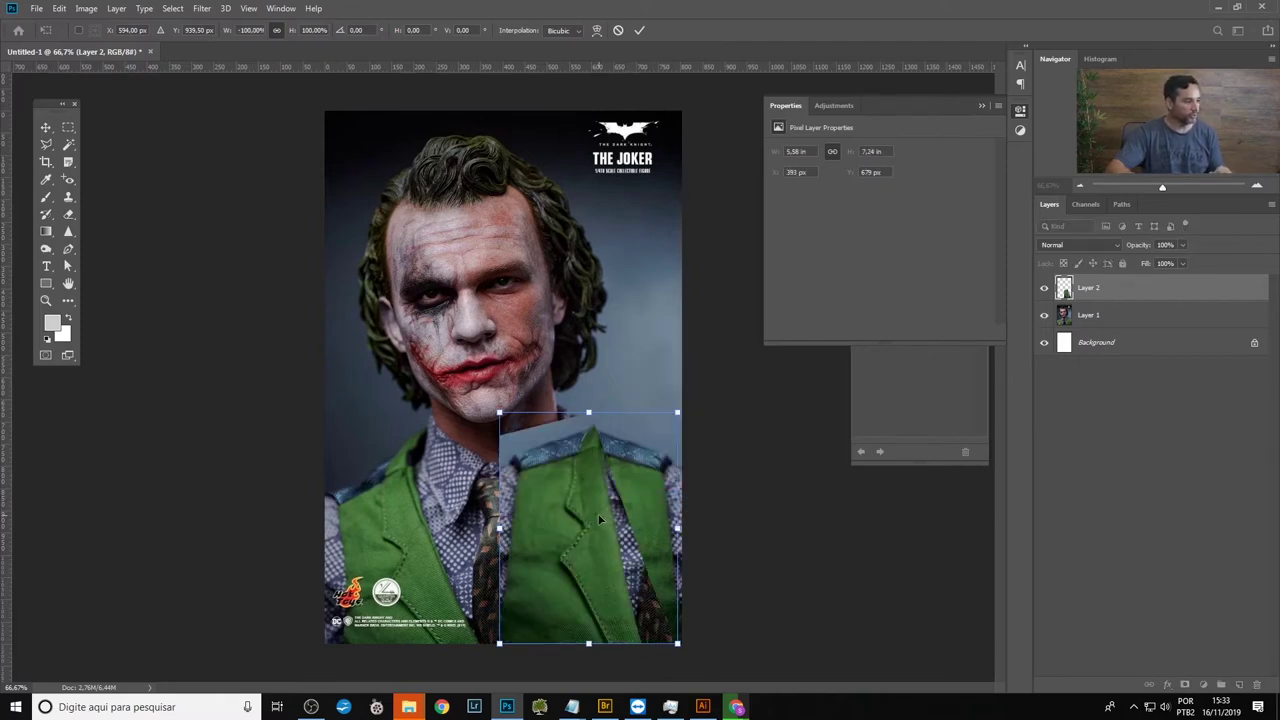
mouse_move(594, 518)
mouse_down()
mouse_move(441, 530)
mouse_move(427, 545)
mouse_up()
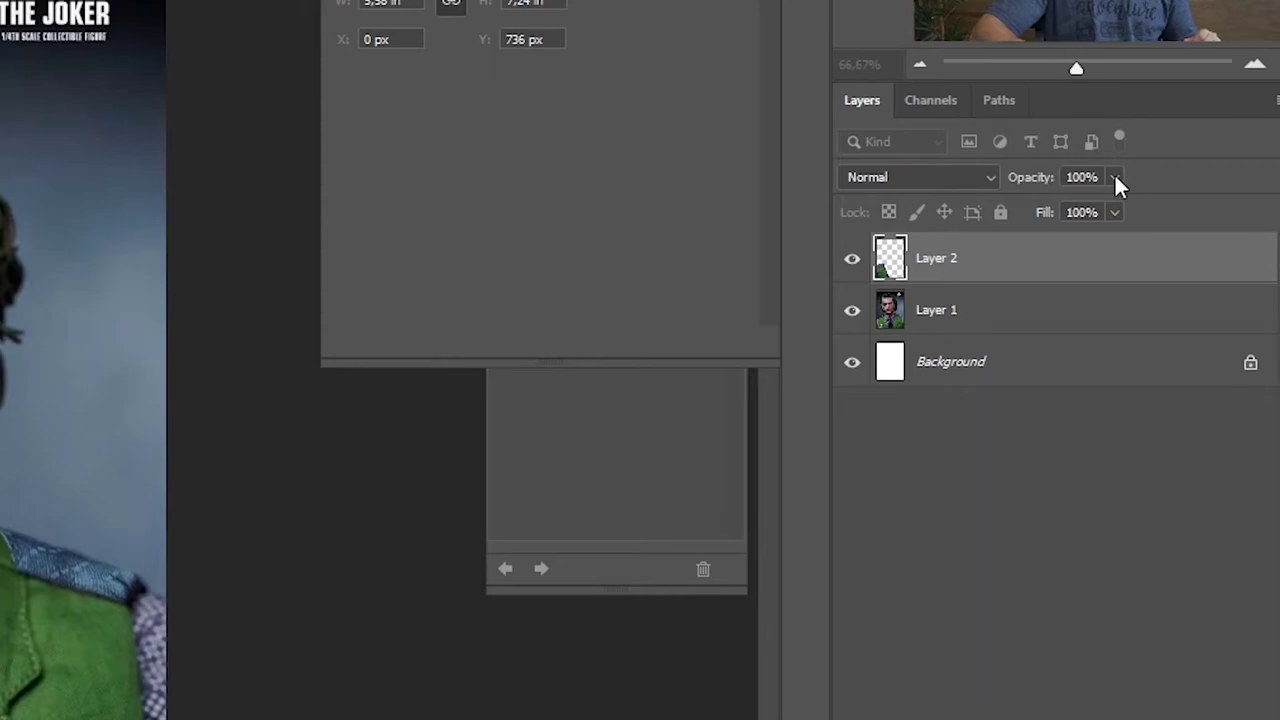
- At 50% opacity, nudge and rotate the mirrored piece into alignment, then restore 100% opacity
click(1114, 177)
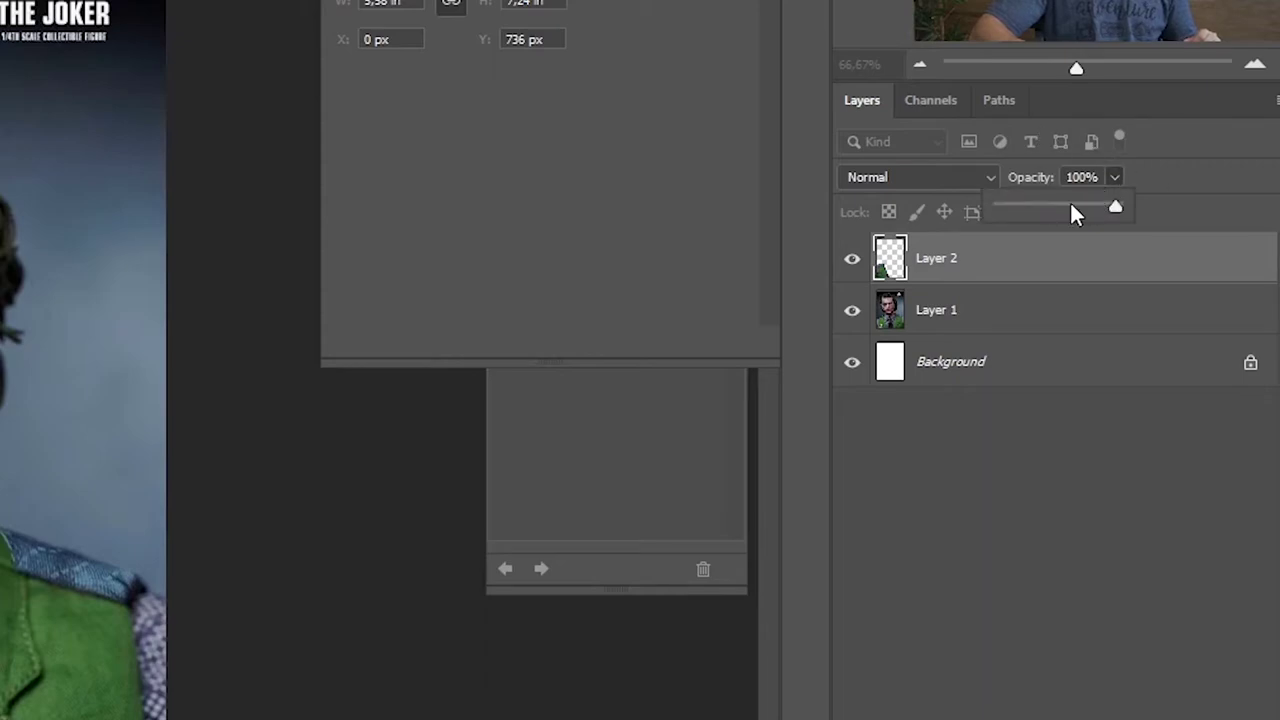
click(1057, 207)
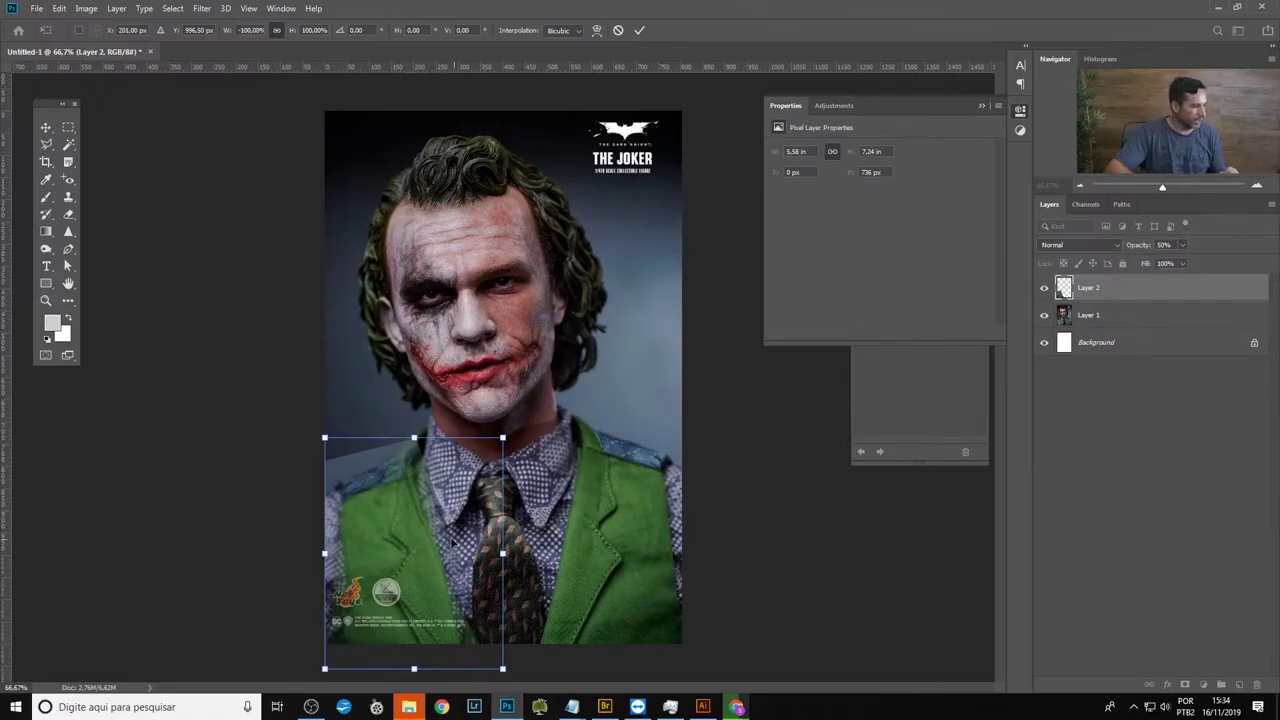
drag(452, 541, 466, 533)
mouse_move(560, 553)
mouse_down()
mouse_move(574, 470)
mouse_move(578, 520)
mouse_up()
drag(478, 537, 480, 550)
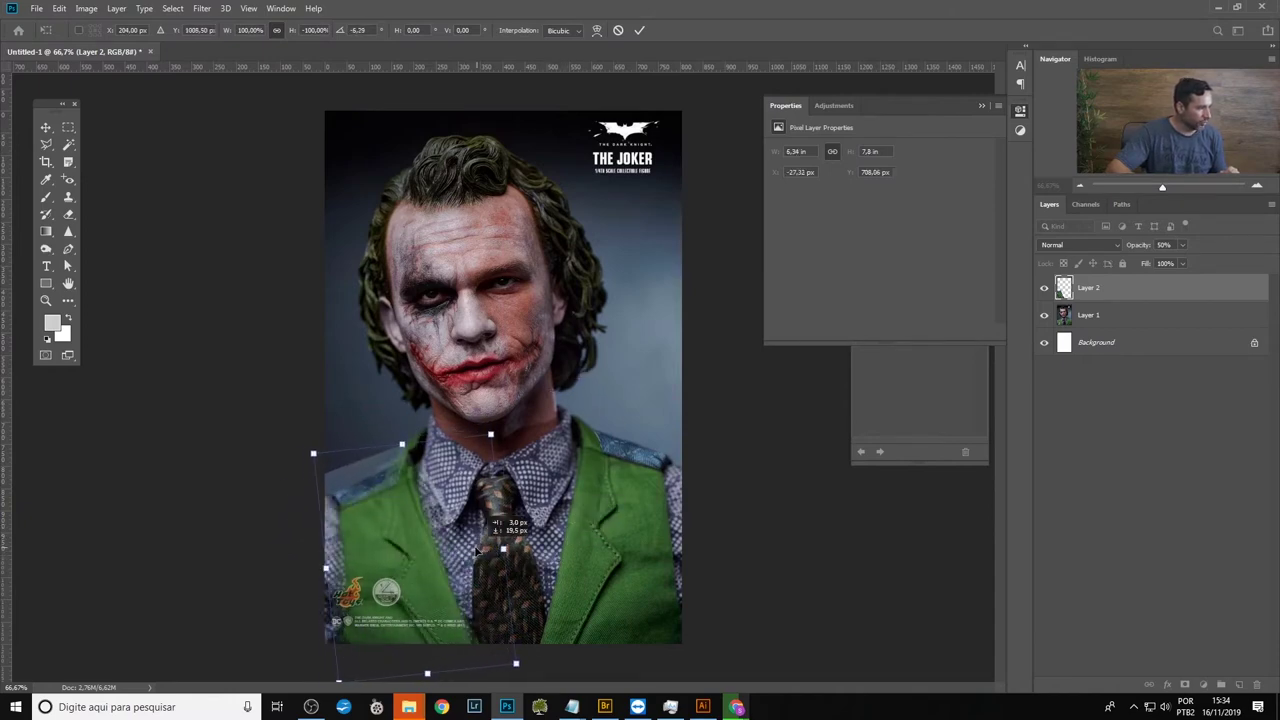
key(Return)
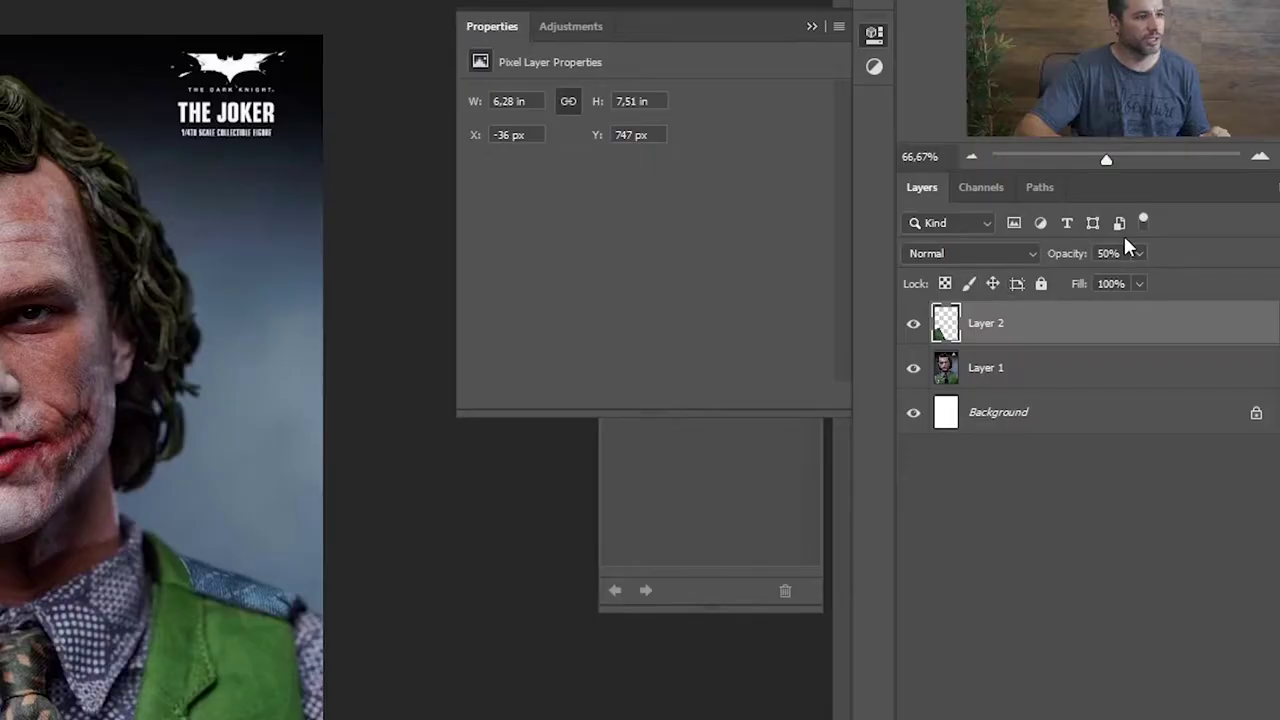
click(1183, 247)
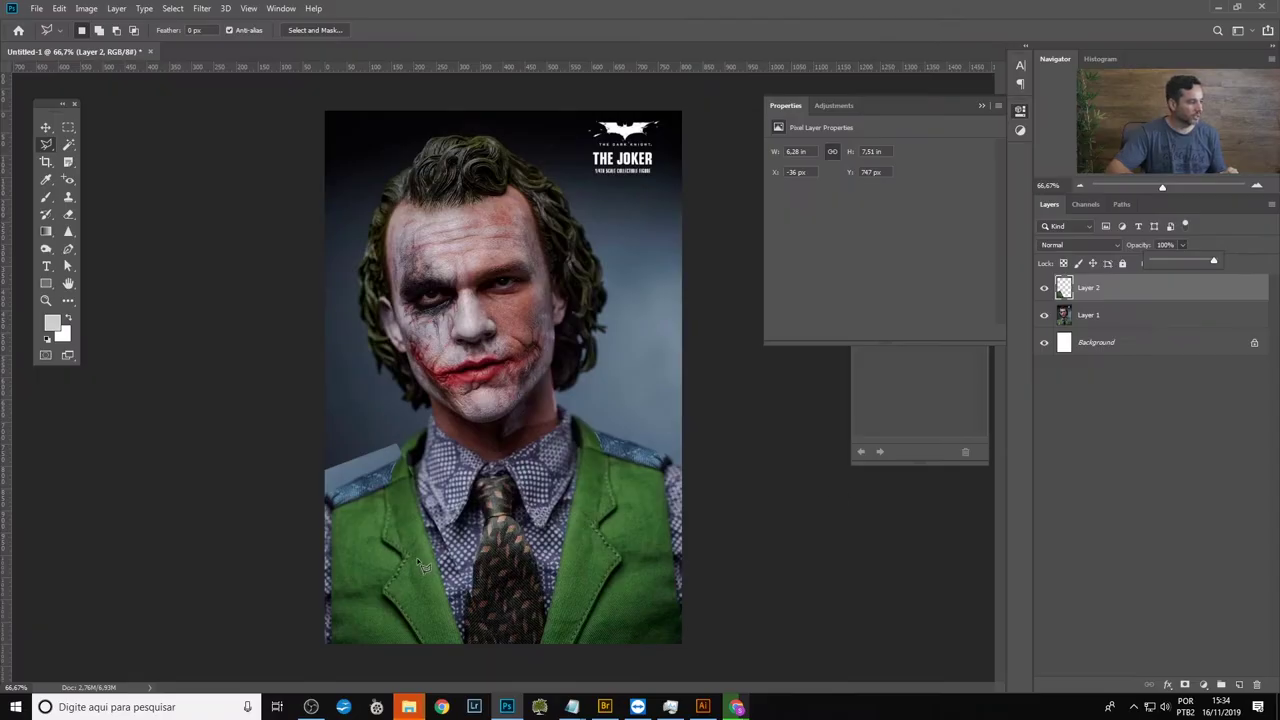
click(425, 585)
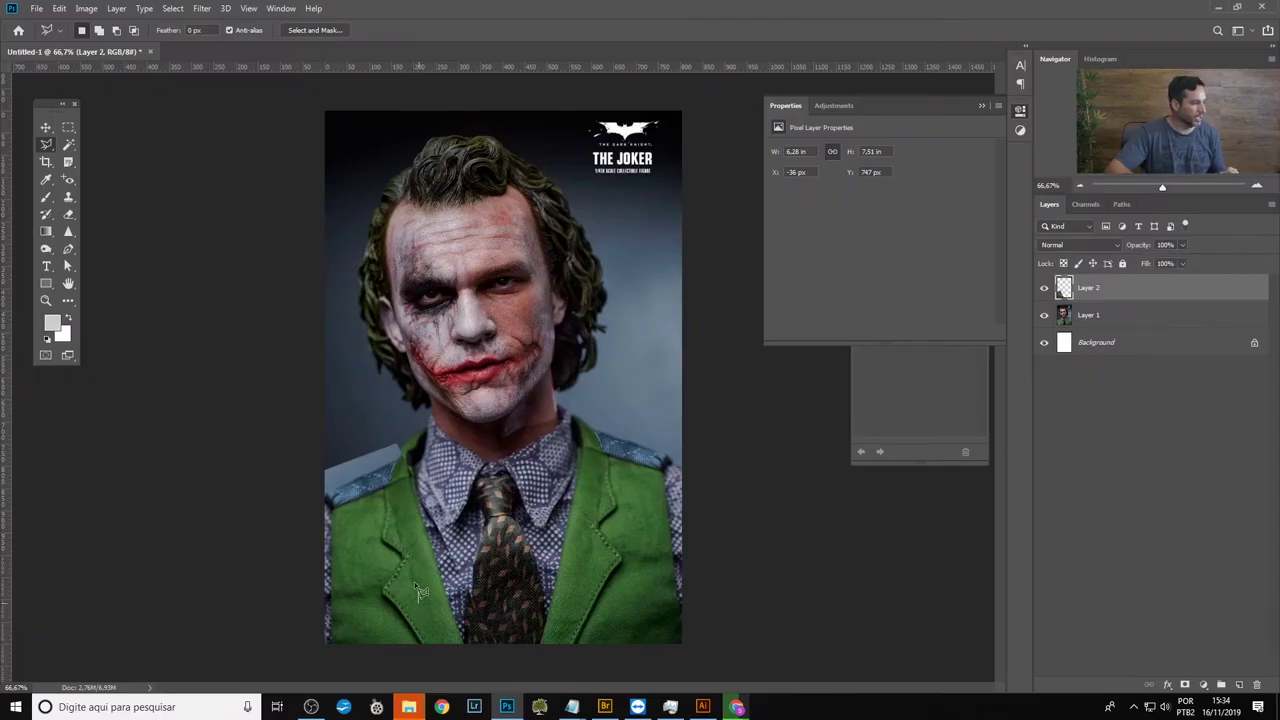
- Nudge the mirrored vest piece into alignment and add a layer mask to Layer 2
click(46, 129)
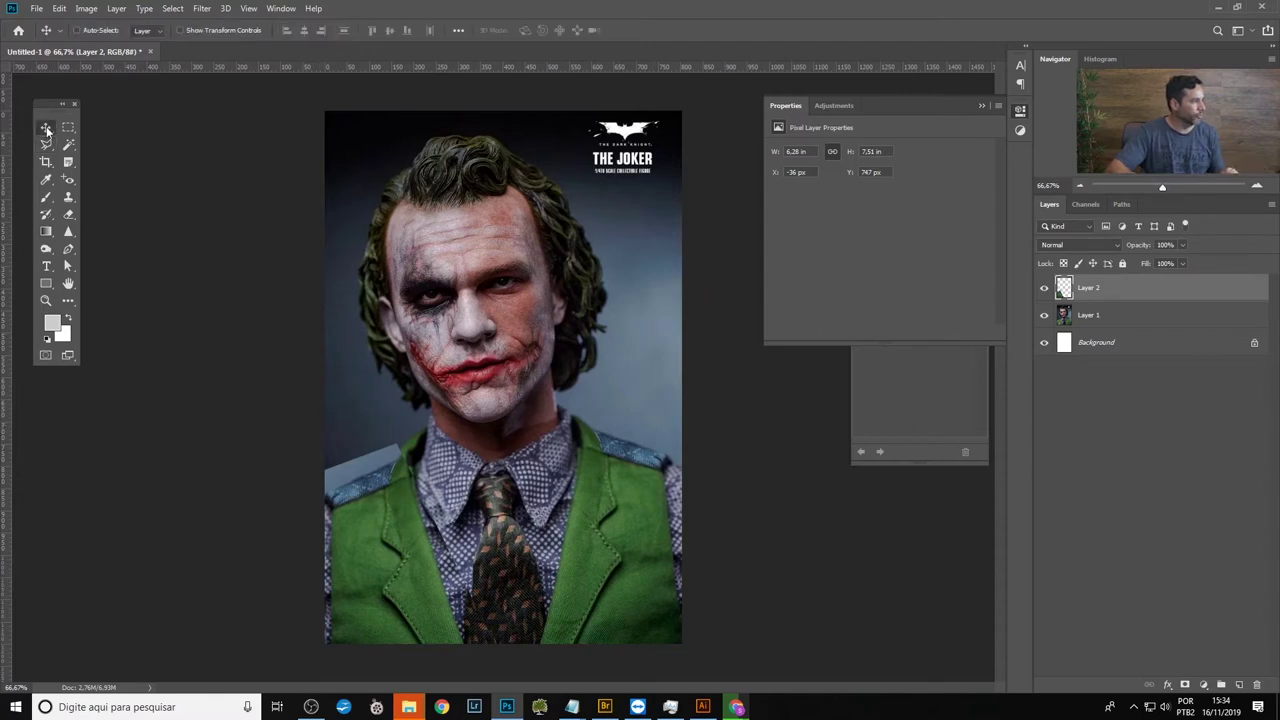
drag(405, 572, 403, 563)
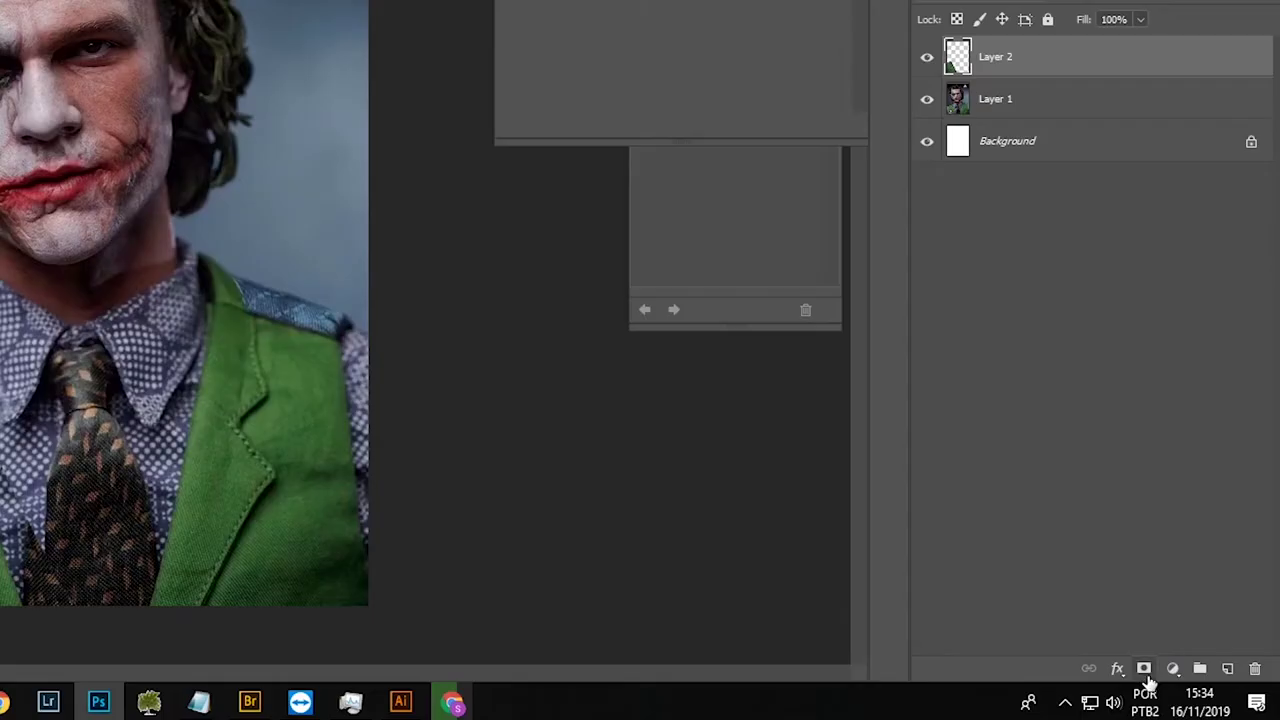
click(1145, 670)
- Paint on the mask to hide the grey-blue shoulder patch and the edge near the left collar
key(b)
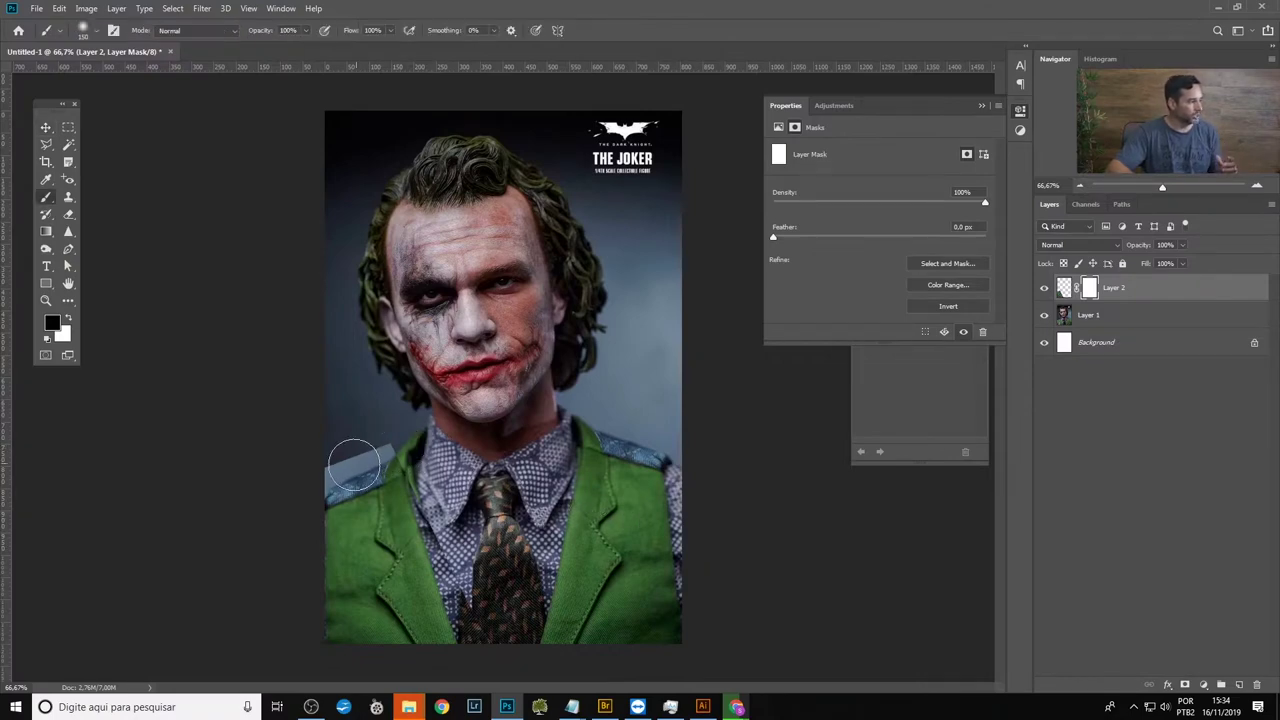
drag(322, 481, 388, 451)
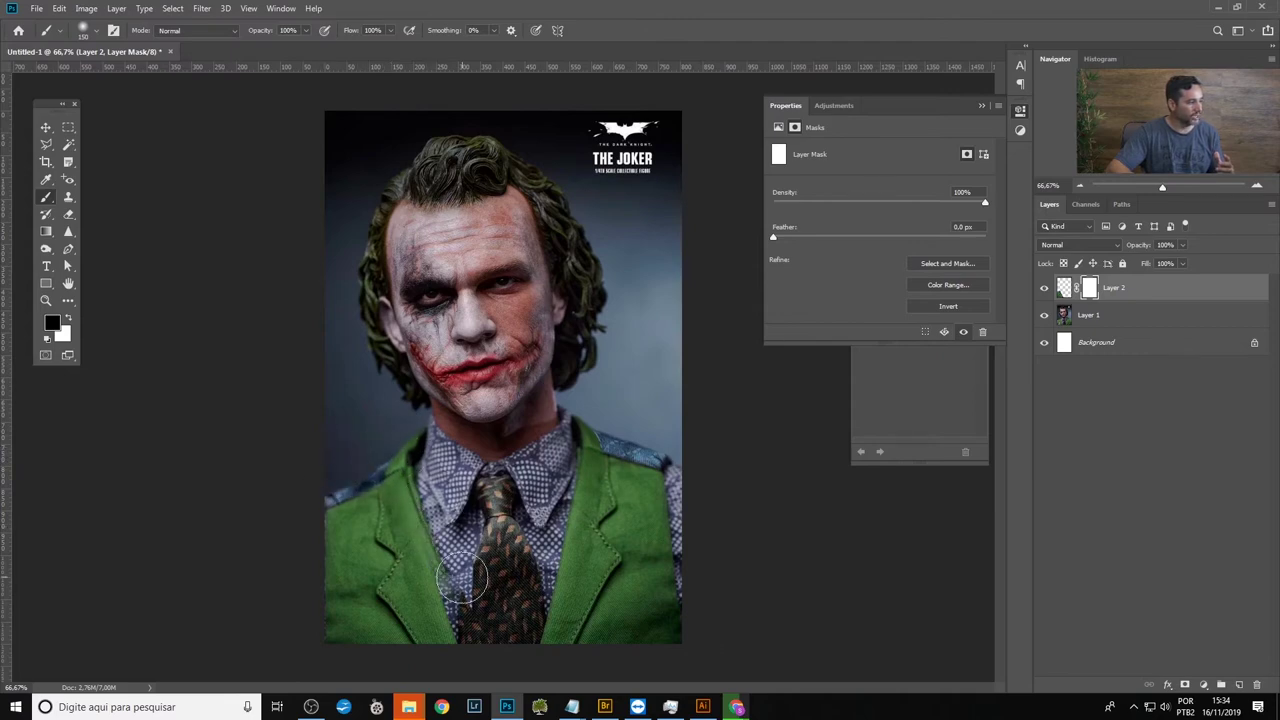
drag(424, 620, 470, 624)
key(ctrl+z)
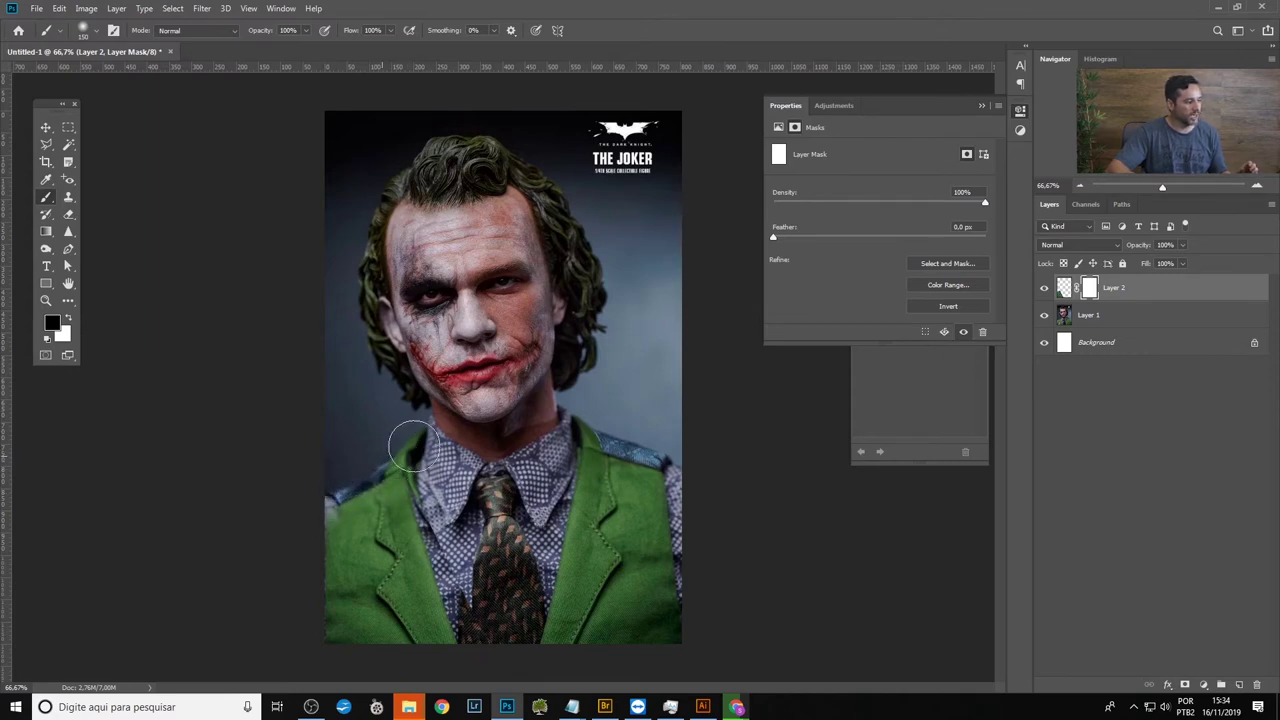
mouse_move(413, 446)
mouse_down()
mouse_move(445, 518)
mouse_move(470, 490)
mouse_up()
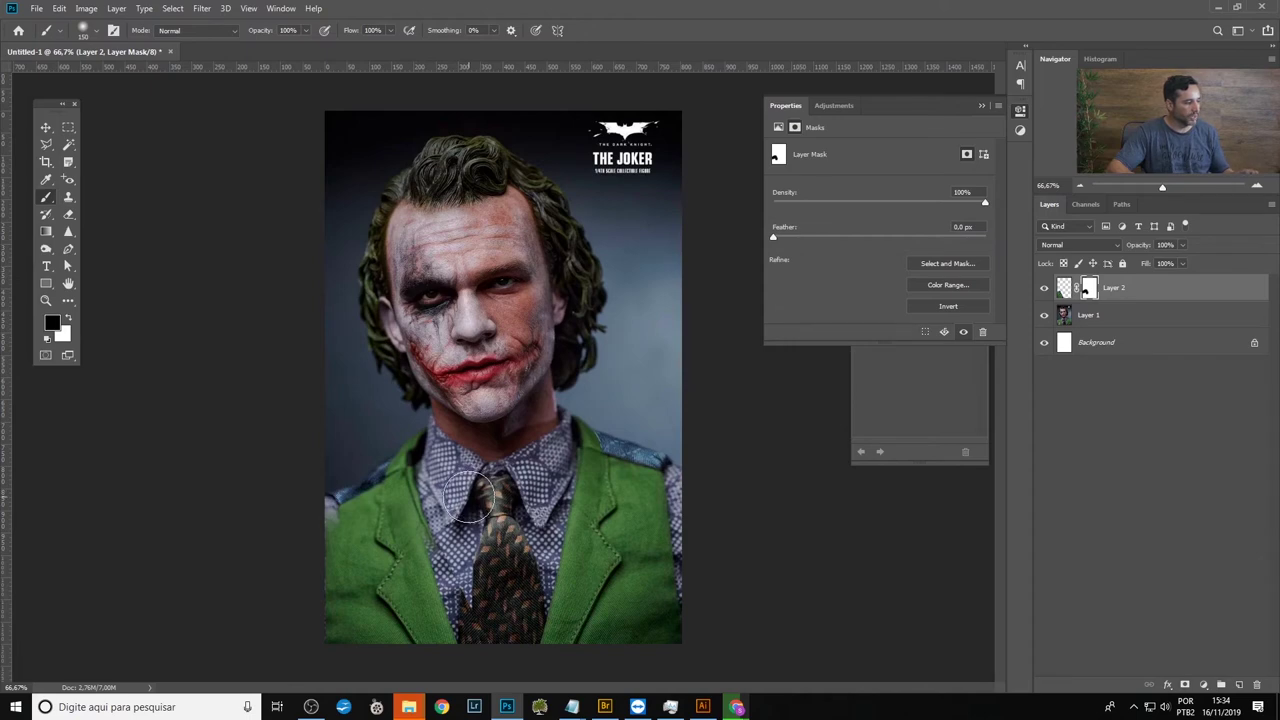
- Reposition the piece, paint white to restore the shoulder edge, then black to hide the light patch
key(v)
drag(427, 612, 463, 606)
key(b)
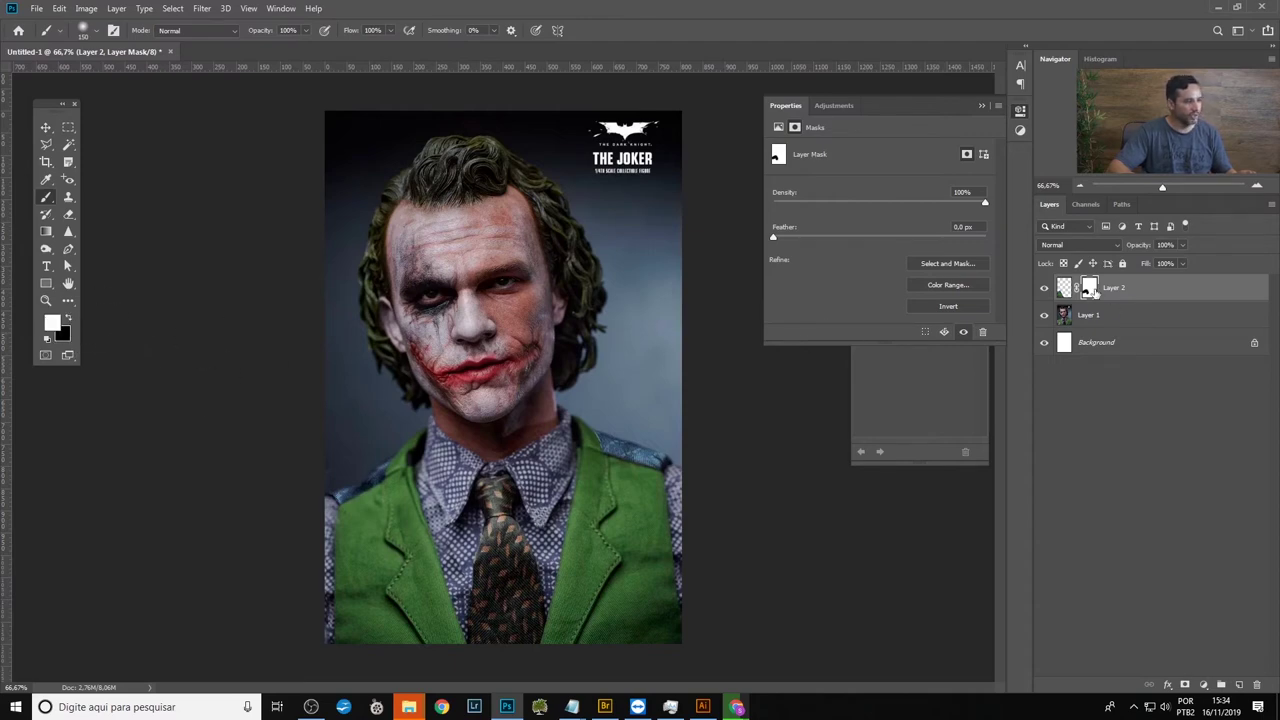
drag(488, 483, 401, 495)
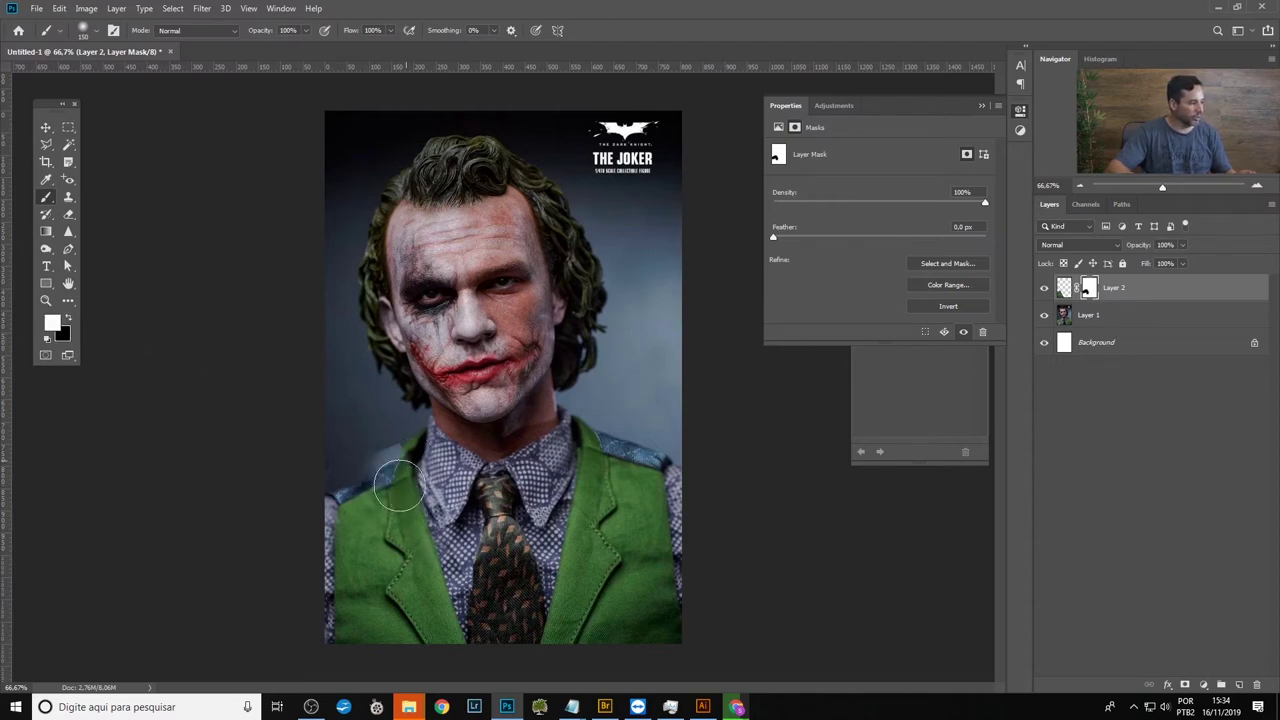
key(x)
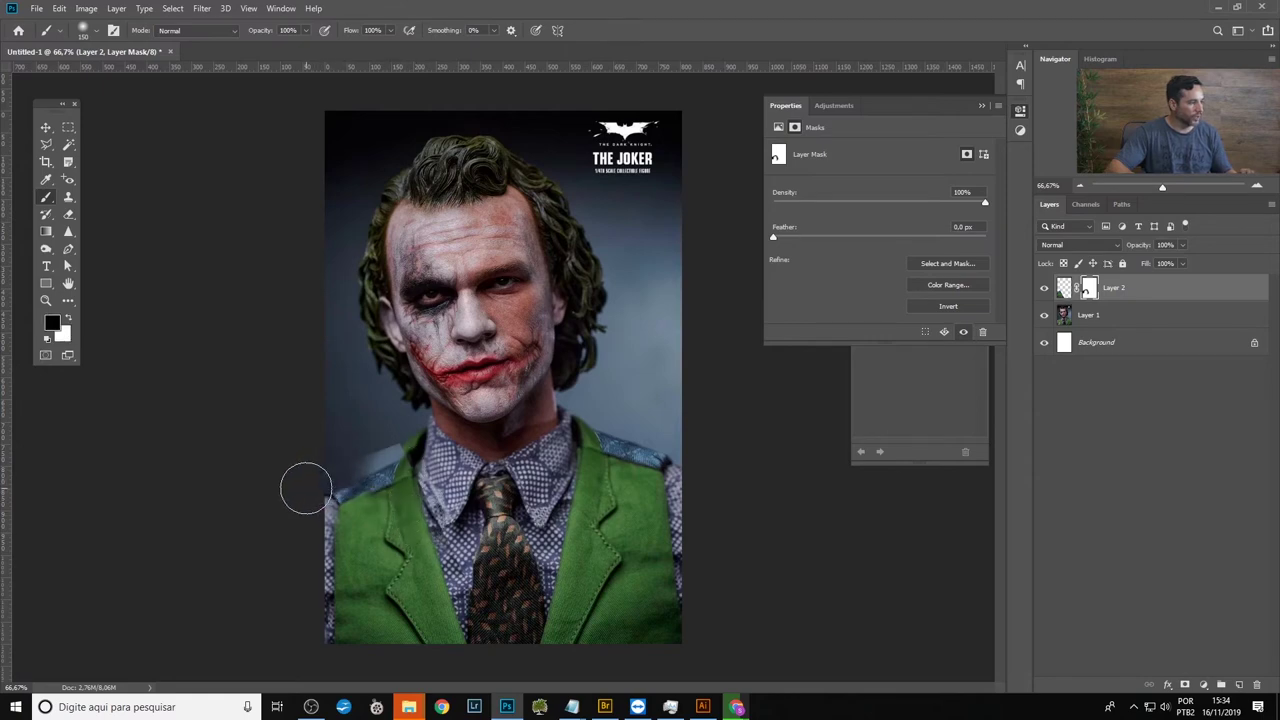
drag(295, 488, 385, 448)
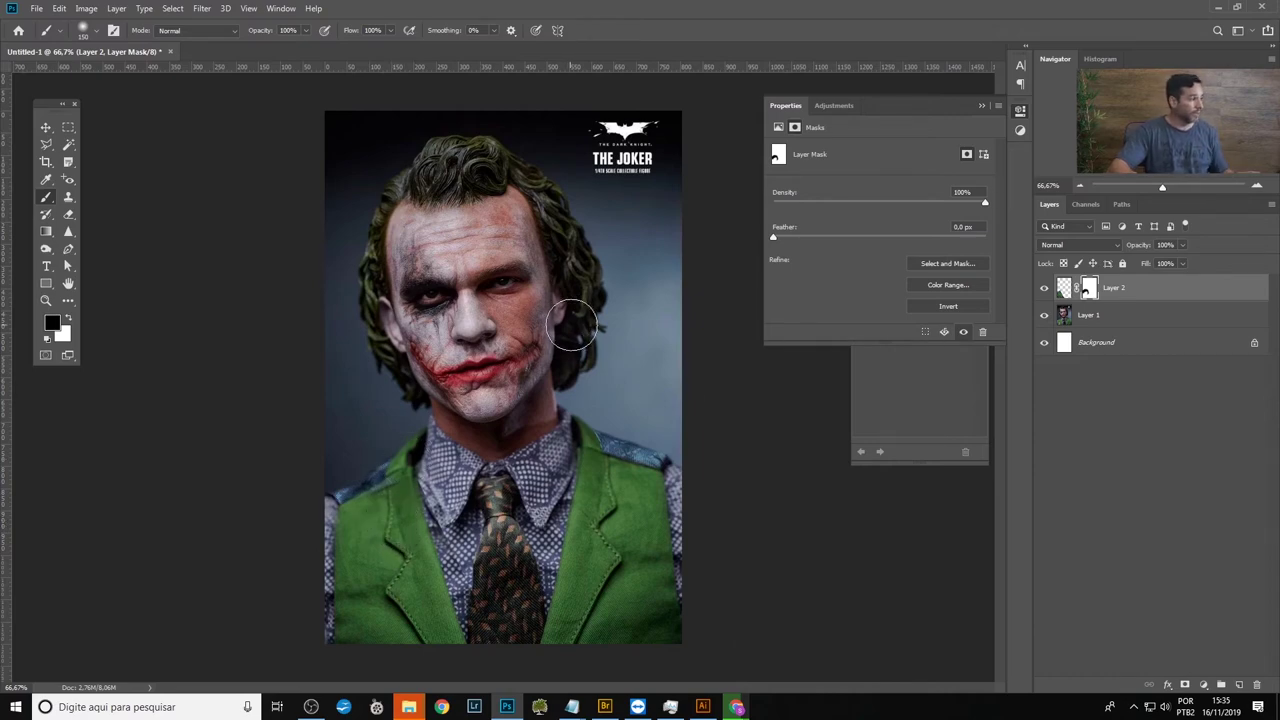
- Zoom in on the Joker's head, add a new Layer 3, and prepare the Clone Stamp brush
key(z)
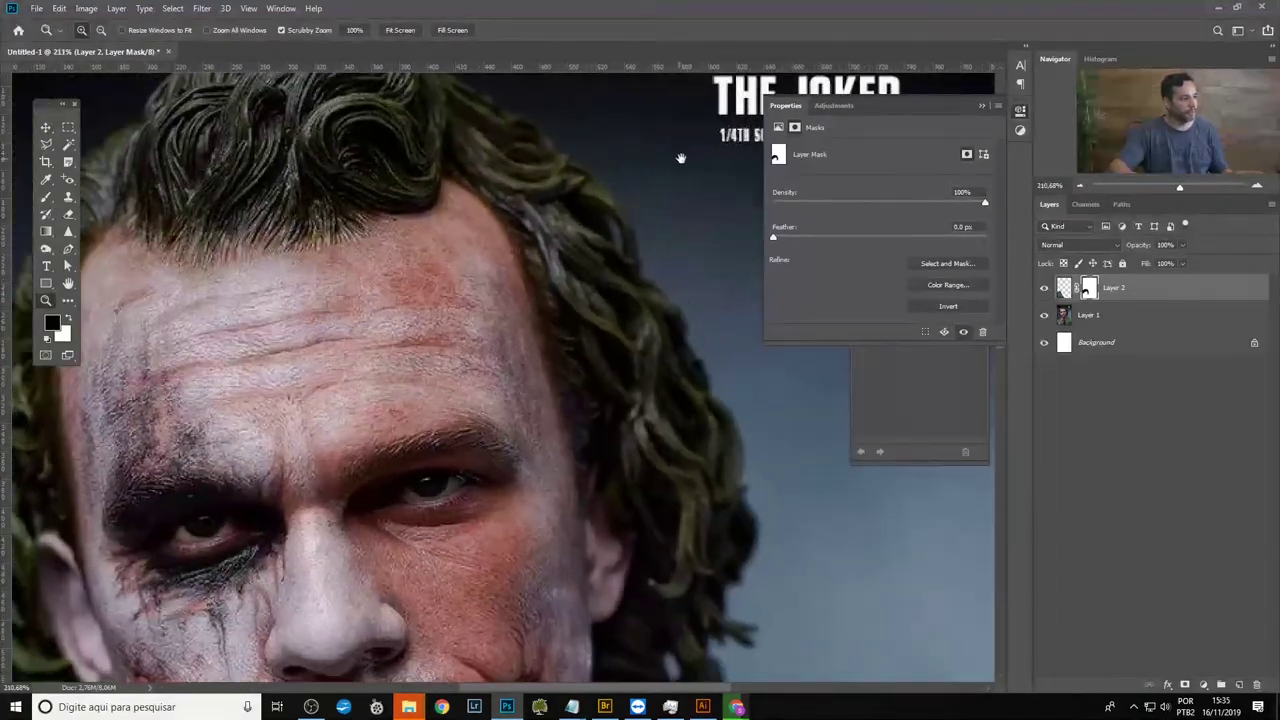
mouse_move(598, 187)
mouse_down()
mouse_move(585, 301)
mouse_move(378, 457)
mouse_up()
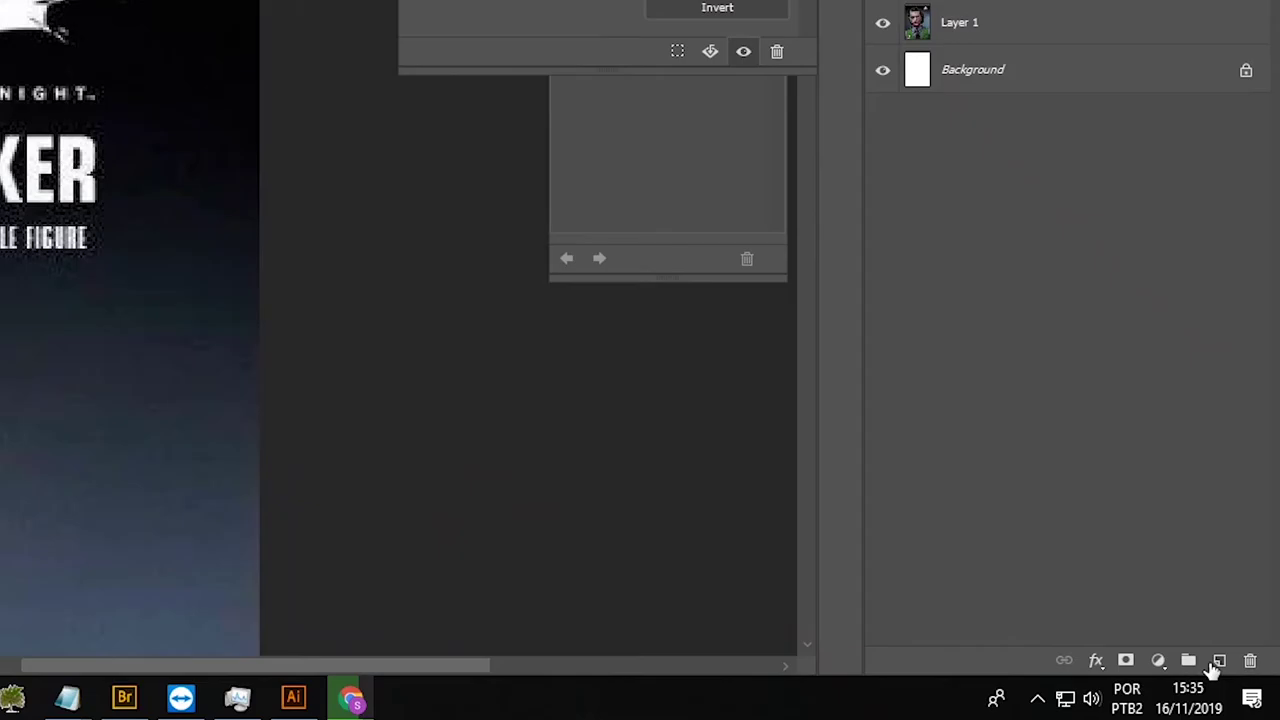
click(1239, 685)
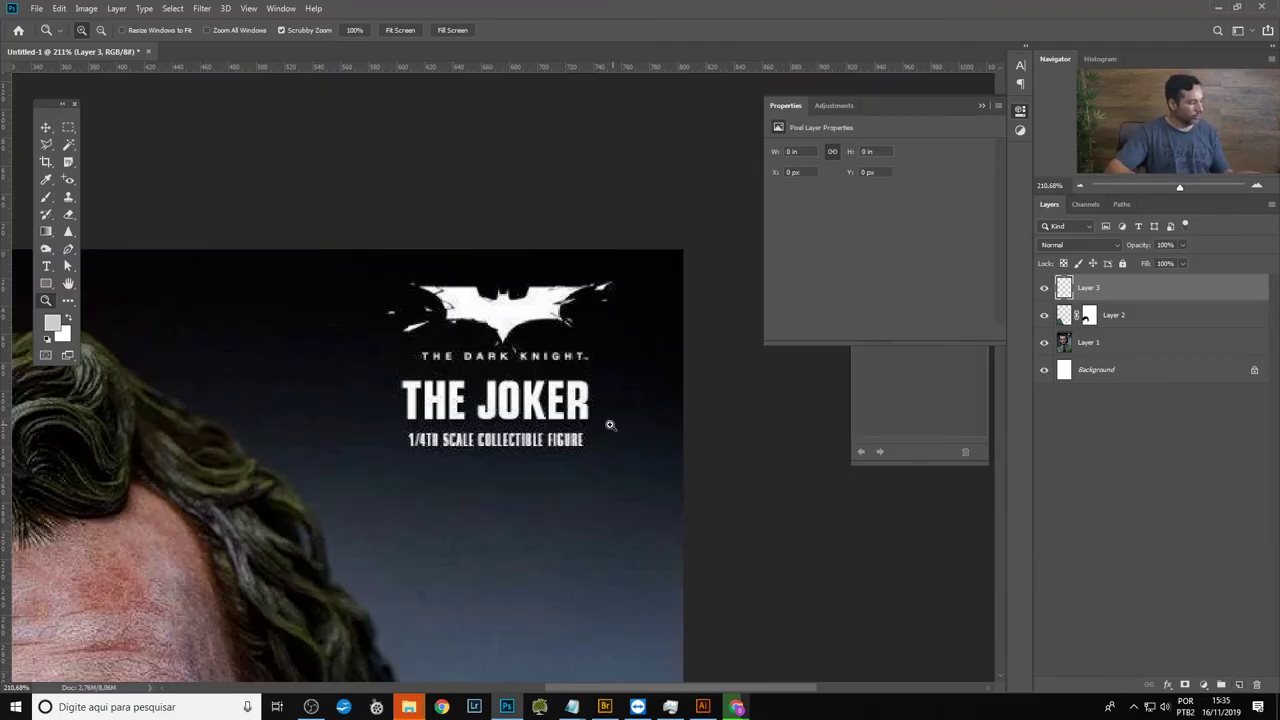
key(s)
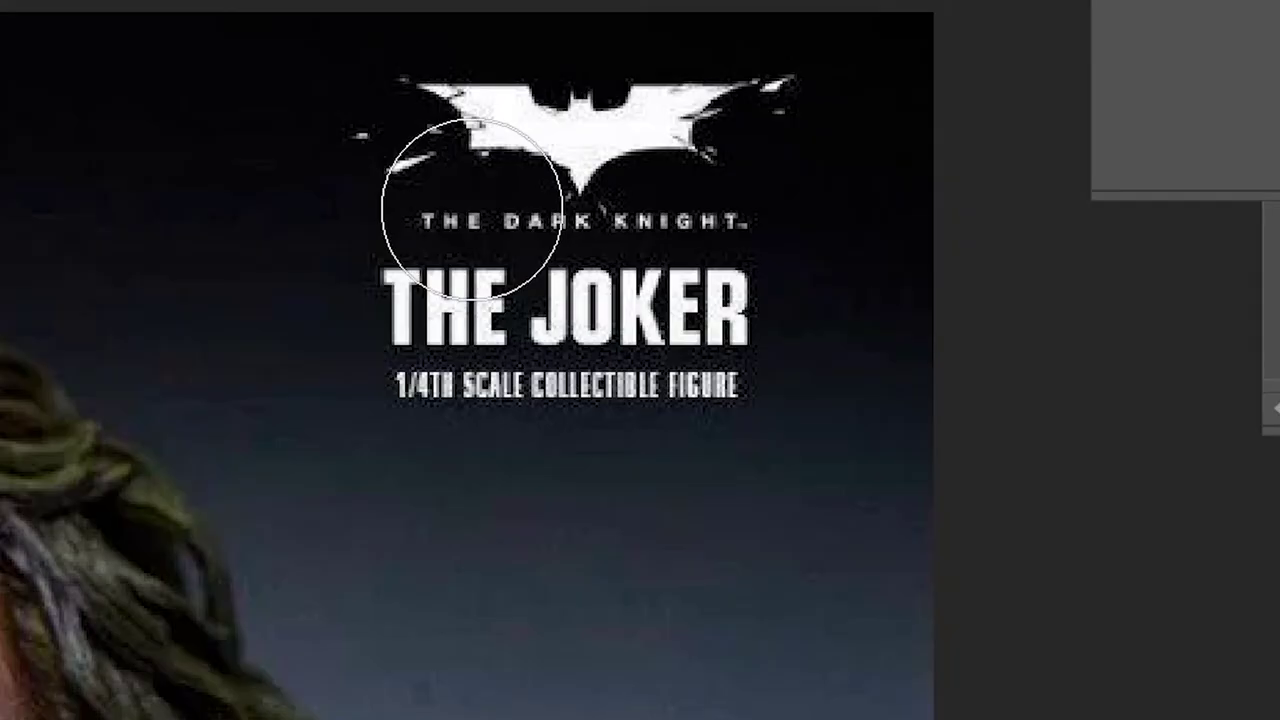
right_click(450, 355)
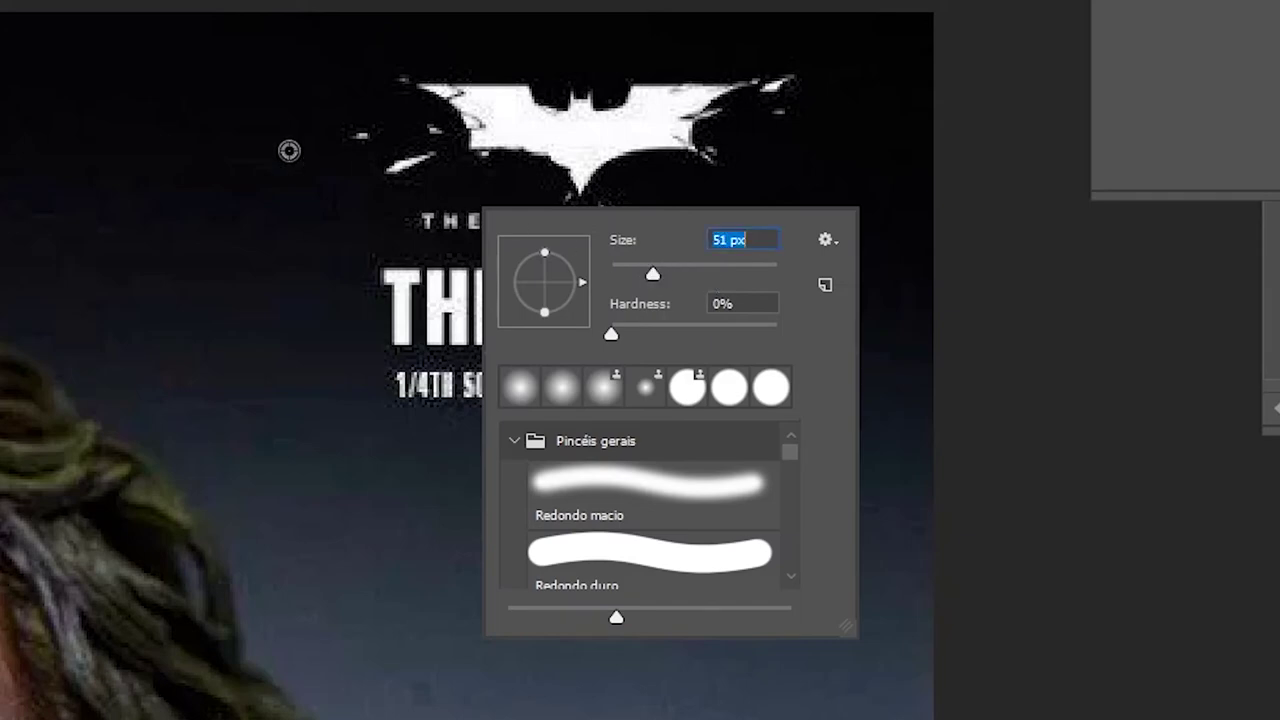
- Clone dark sky over the bat logo's left part, the words THE DARK, and THE J
click(248, 126)
mouse_move(343, 120)
mouse_down()
mouse_move(567, 130)
mouse_move(563, 117)
mouse_up()
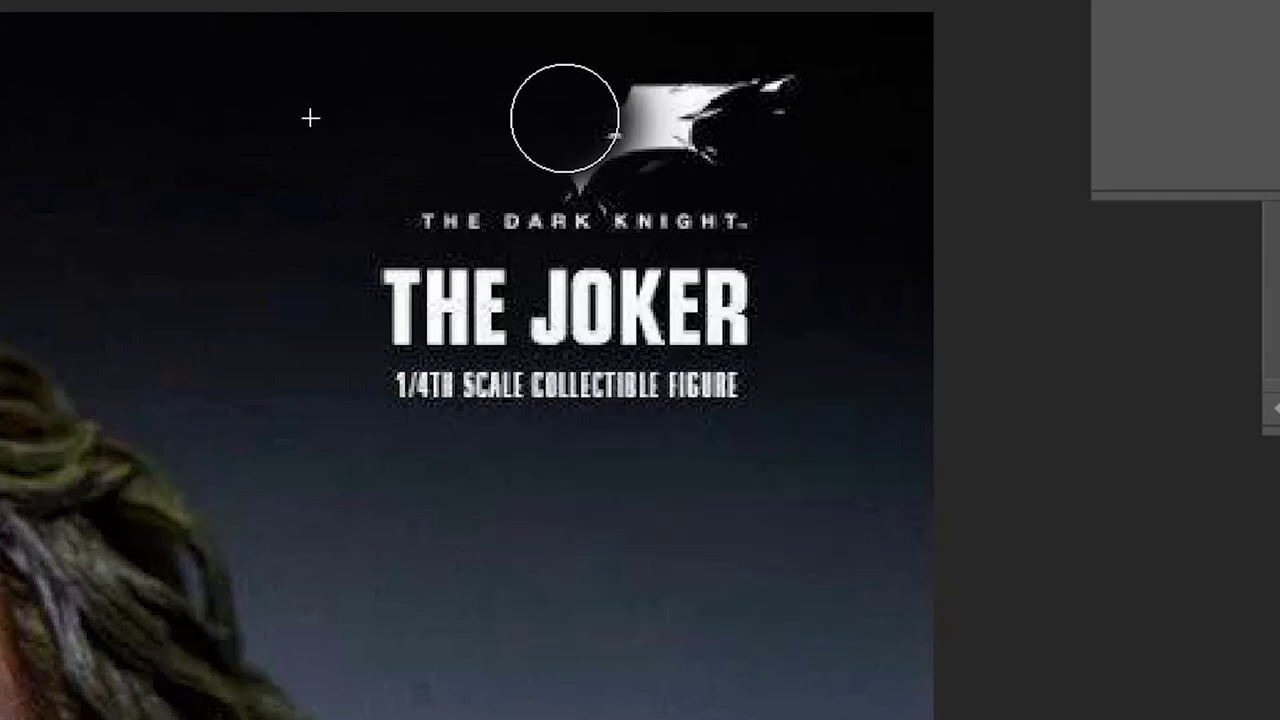
alt+click(209, 171)
mouse_move(441, 200)
mouse_down()
mouse_move(506, 209)
mouse_move(418, 202)
mouse_up()
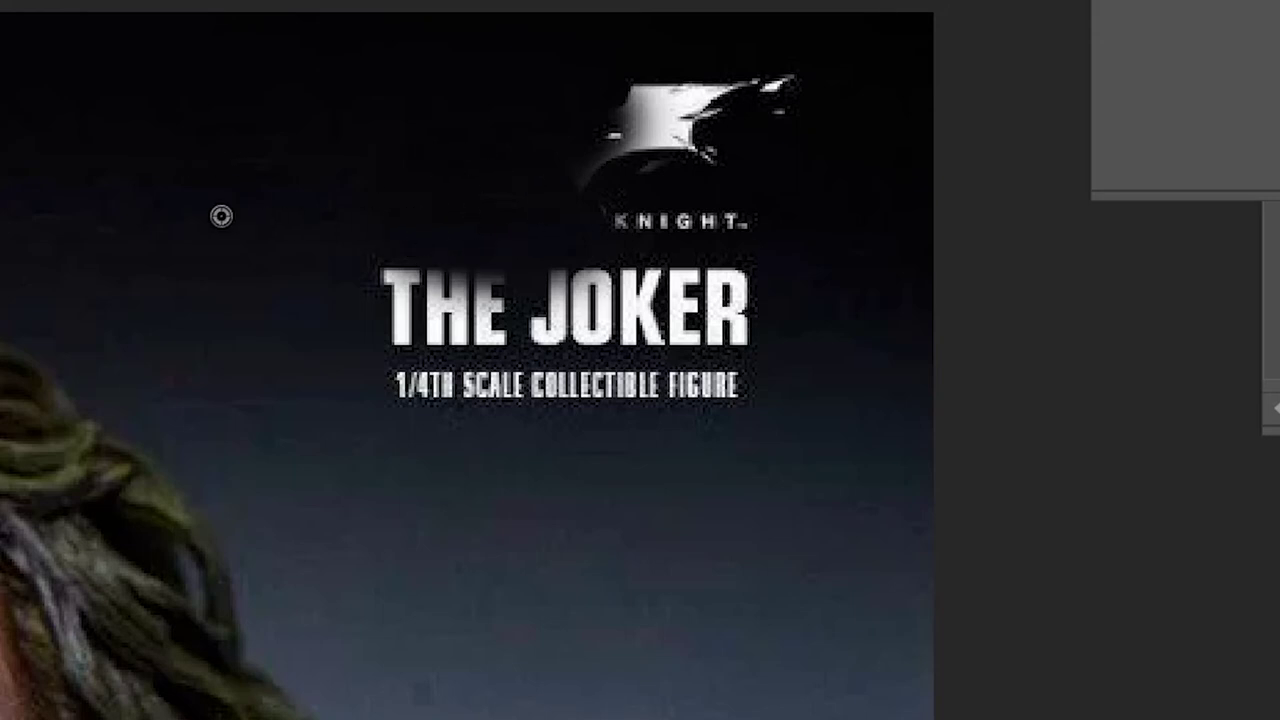
alt+click(311, 236)
mouse_move(440, 298)
mouse_down()
mouse_move(397, 283)
mouse_move(496, 289)
mouse_up()
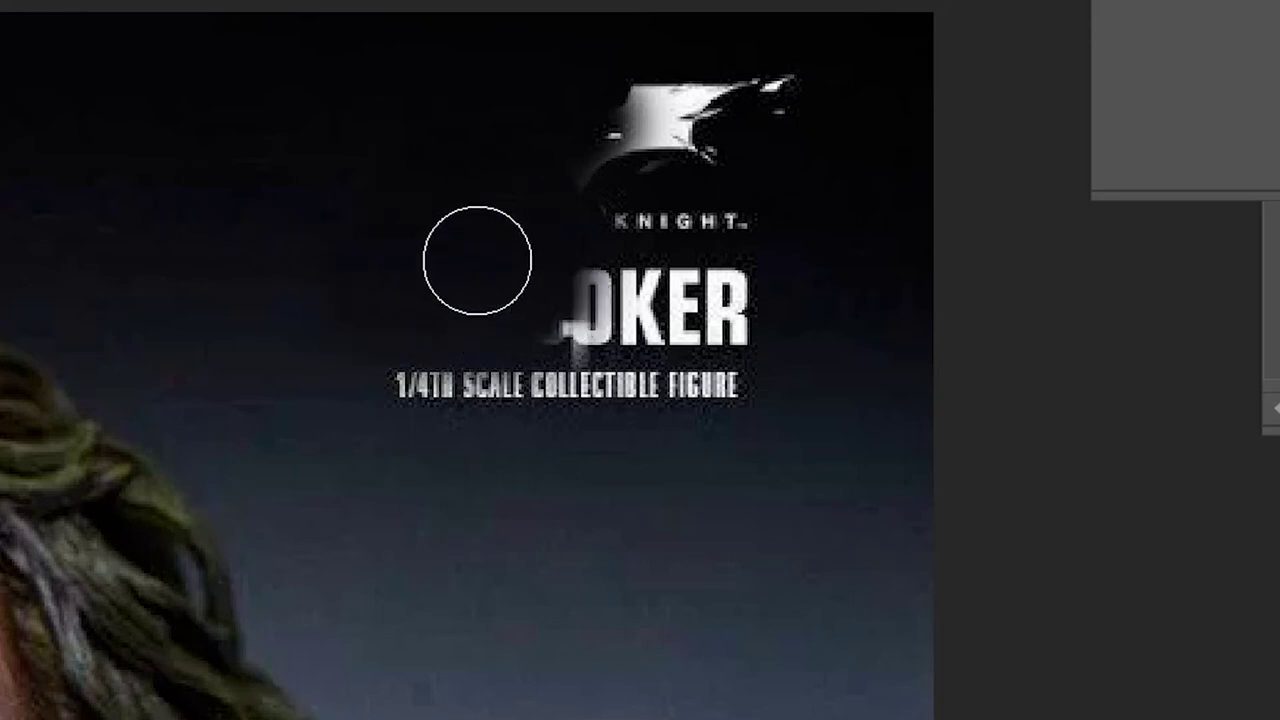
- Clone sky over the rest of the bat logo, KNIGHT, and the remaining OKER letters
alt+click(286, 178)
mouse_move(592, 166)
mouse_down()
mouse_move(620, 157)
mouse_move(583, 106)
mouse_move(658, 143)
mouse_move(614, 251)
mouse_up()
alt+click(365, 252)
mouse_move(563, 303)
mouse_down()
mouse_move(615, 314)
mouse_move(697, 303)
mouse_up()
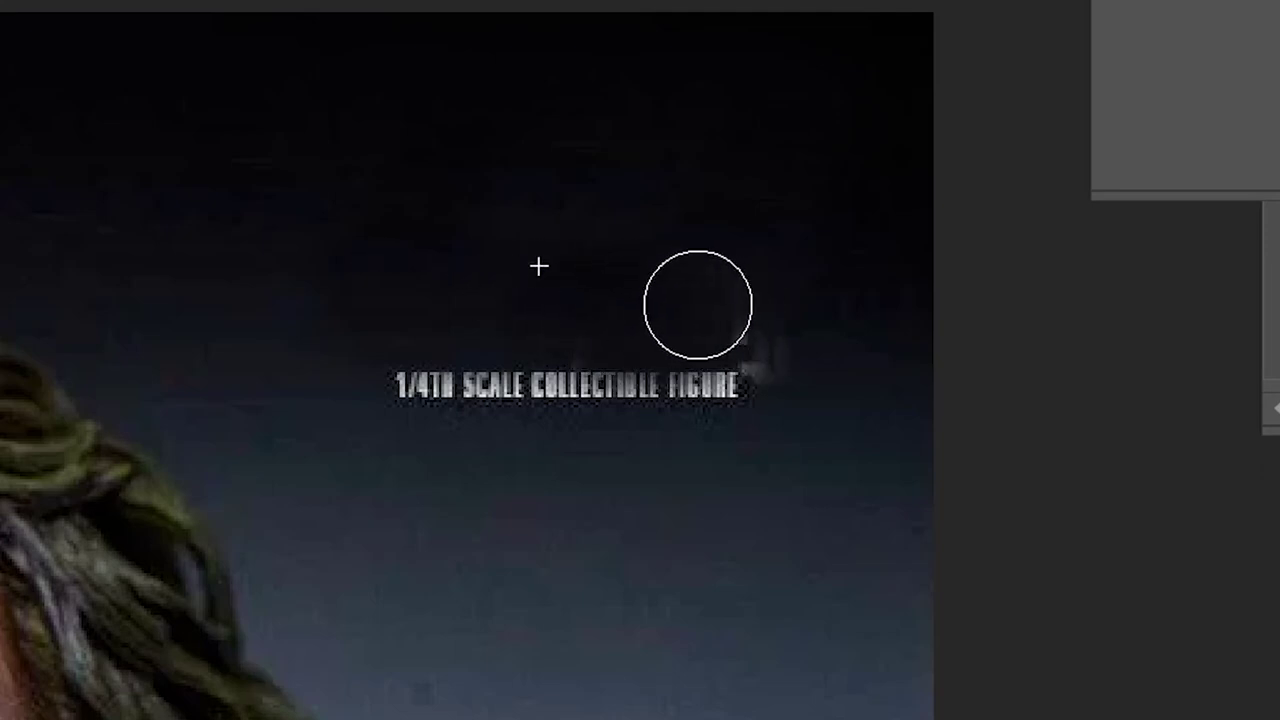
drag(826, 311, 734, 334)
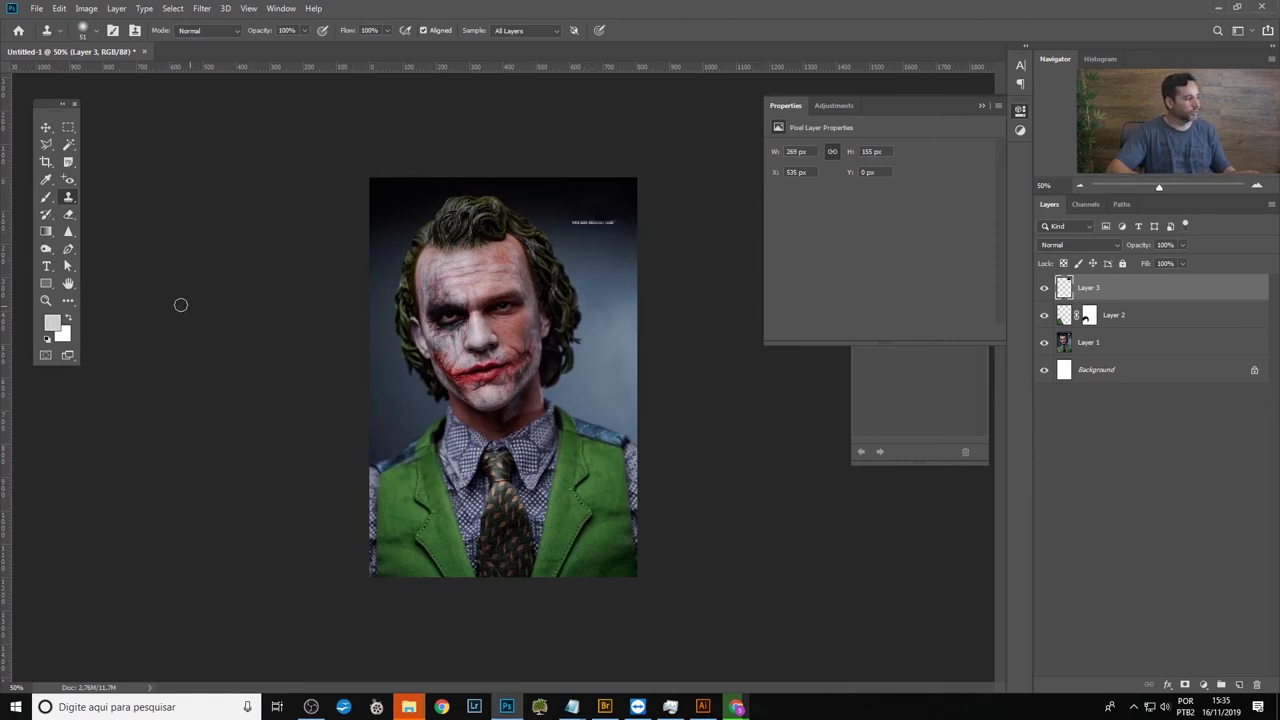
- Clone sky with a 28 px brush over the 1/4TH SCALE COLLECTIBLE FIGURE line, then fit the image on screen
click(46, 299)
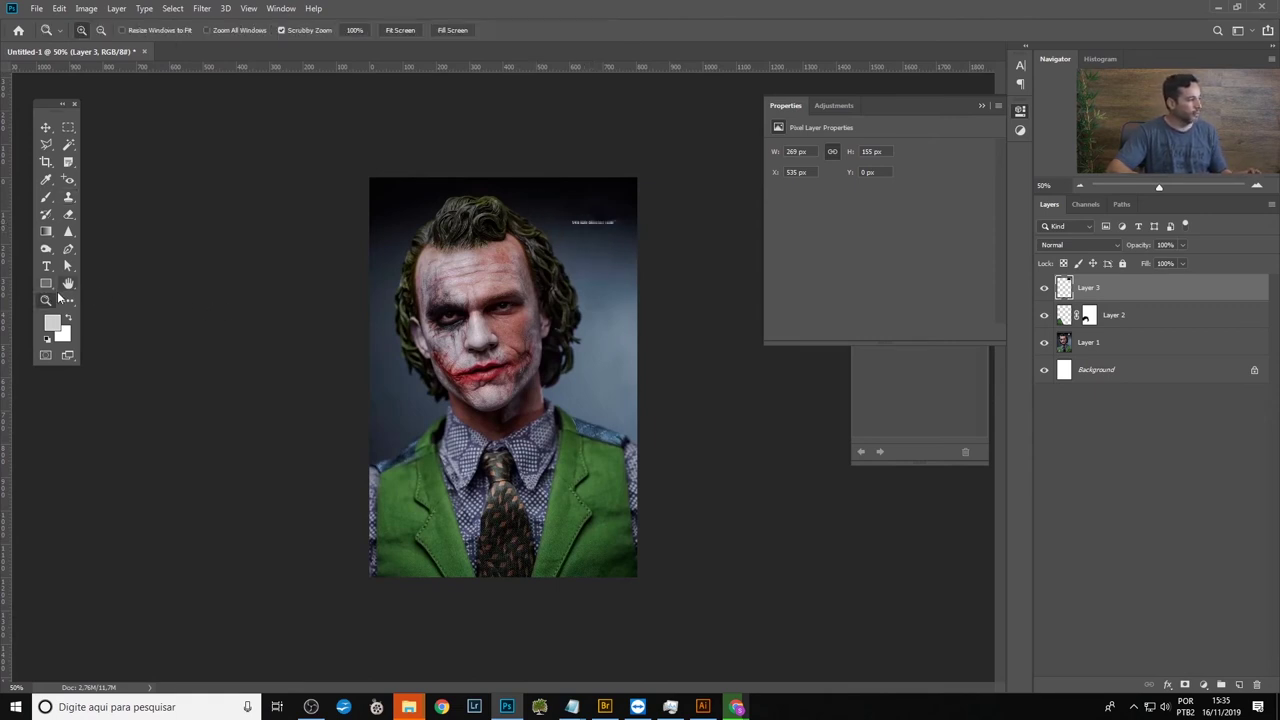
click(564, 232)
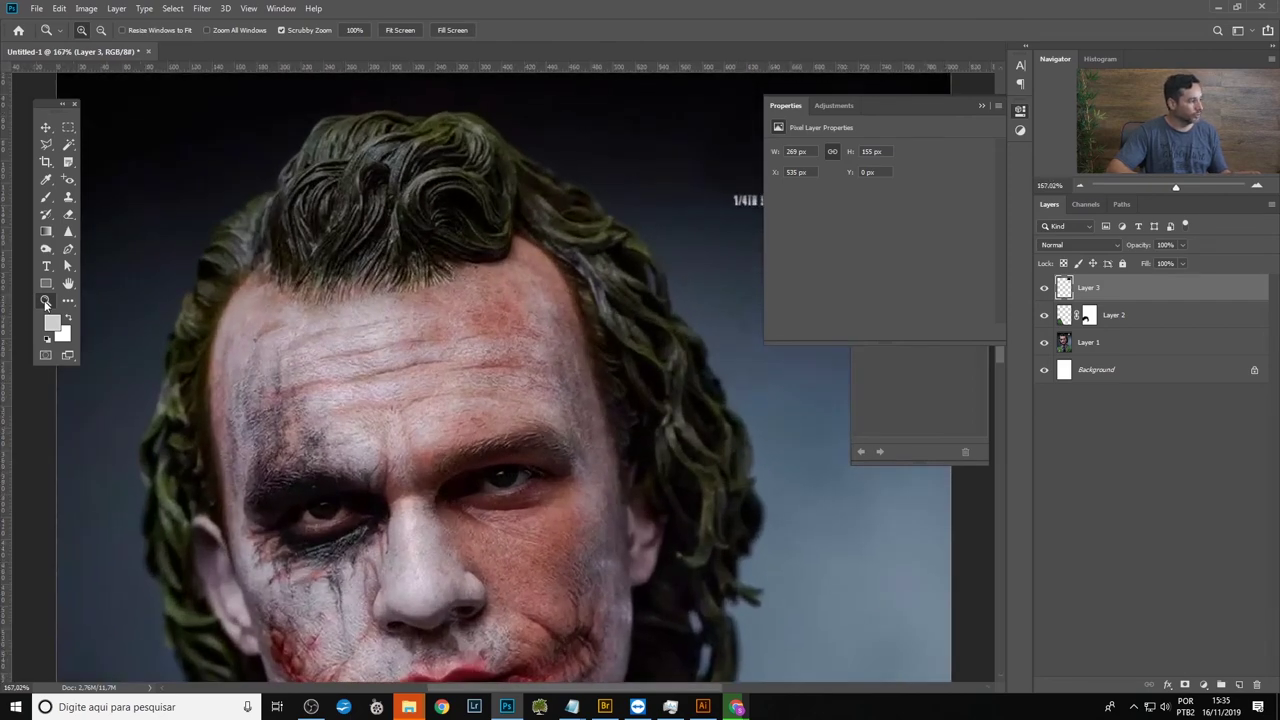
drag(658, 217, 280, 370)
key(s)
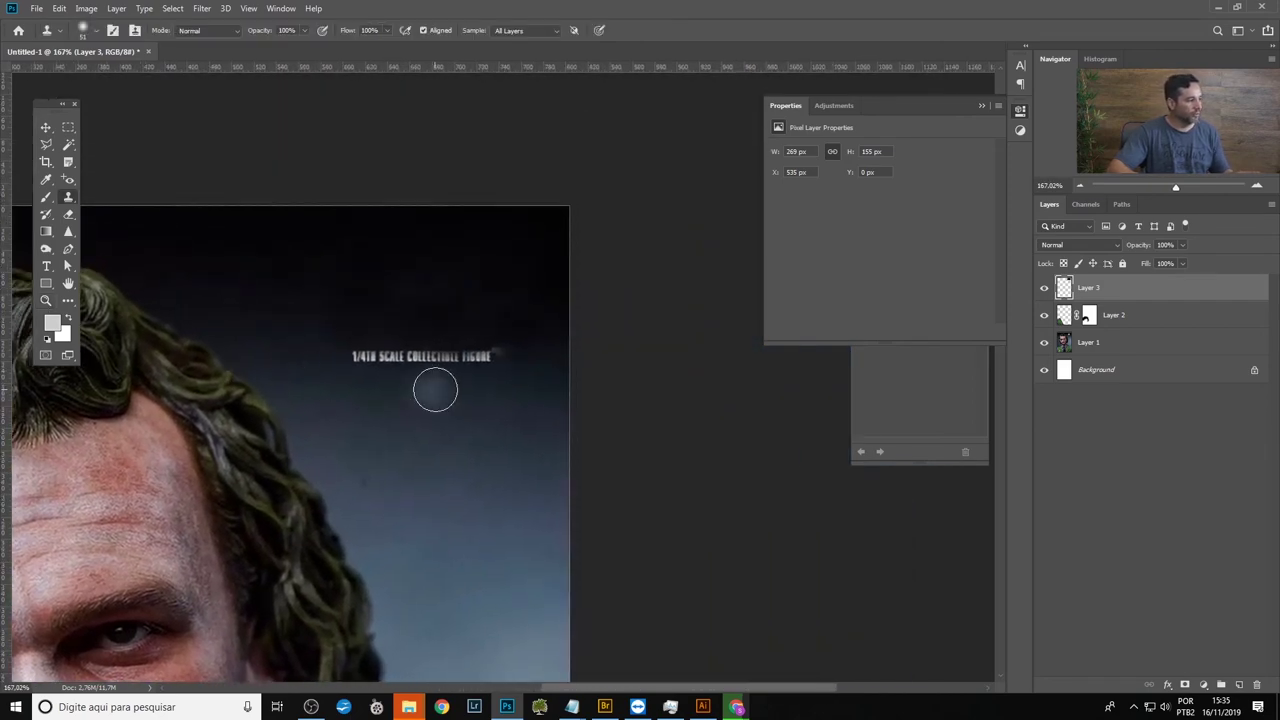
scroll(403, 368, up, 5)
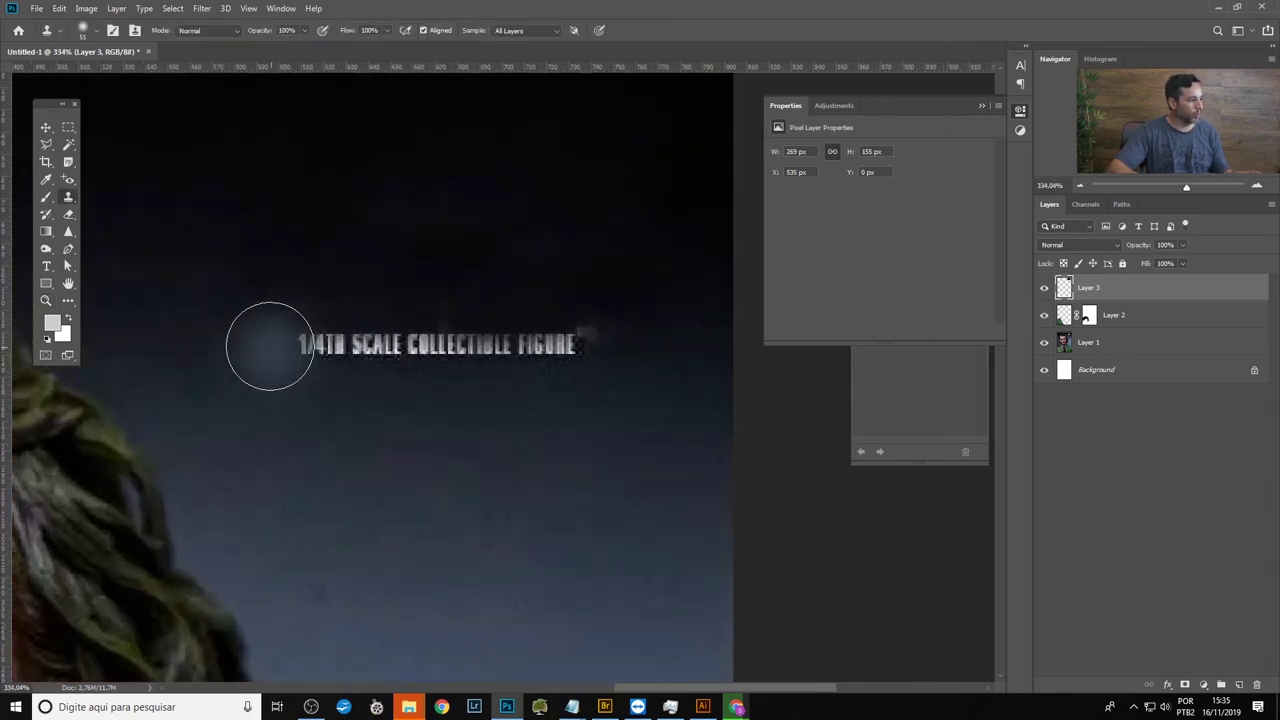
right_click(221, 338)
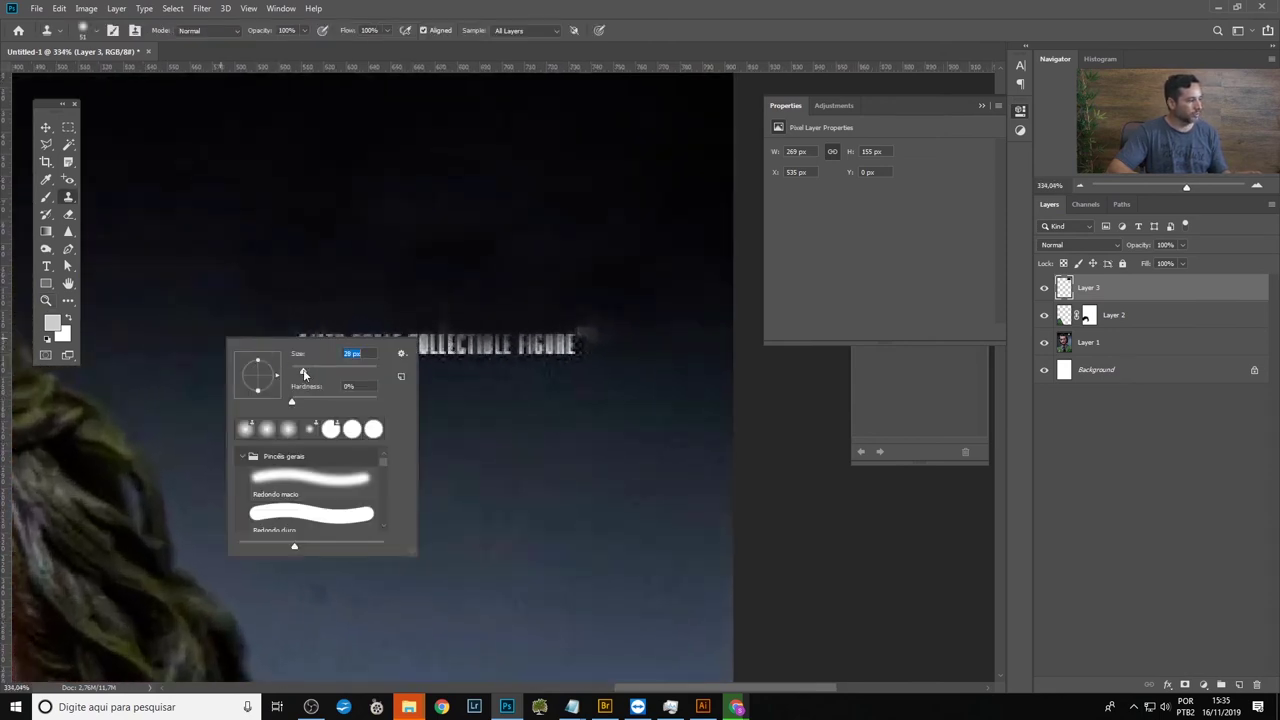
click(194, 333)
drag(305, 341, 440, 348)
mouse_move(592, 343)
mouse_down()
mouse_move(439, 348)
mouse_move(453, 348)
mouse_up()
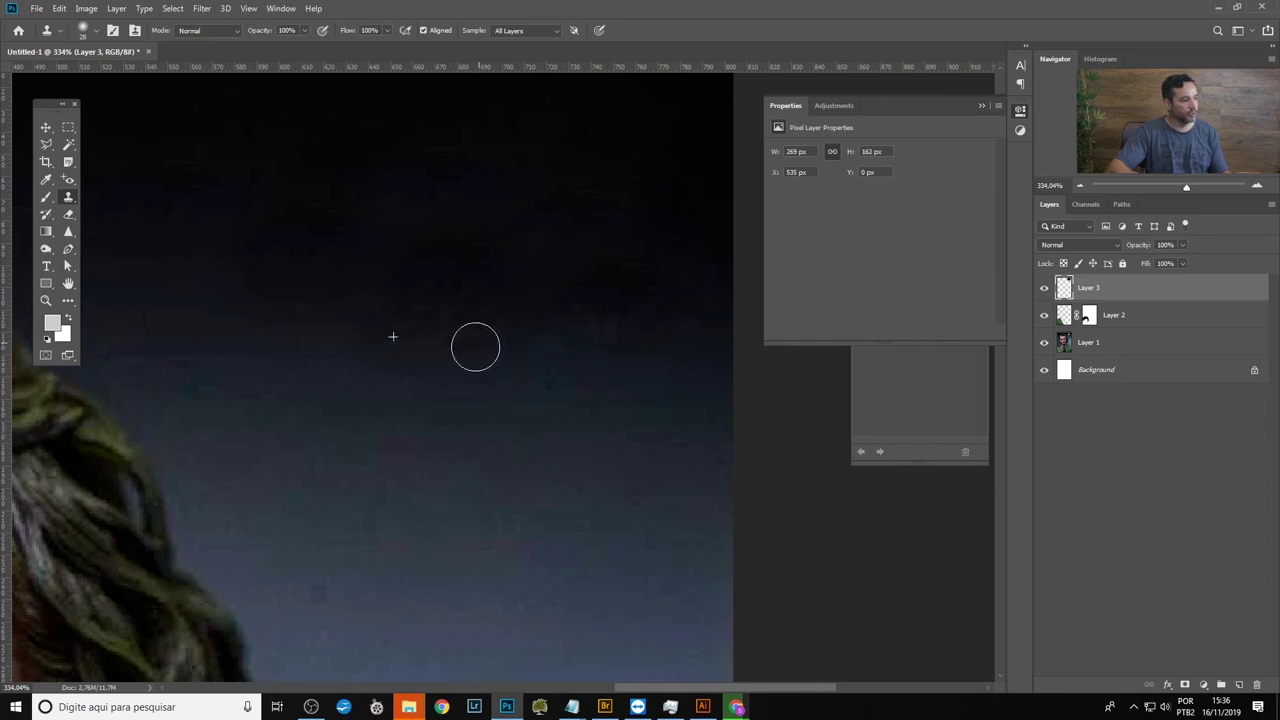
key(ctrl+0)
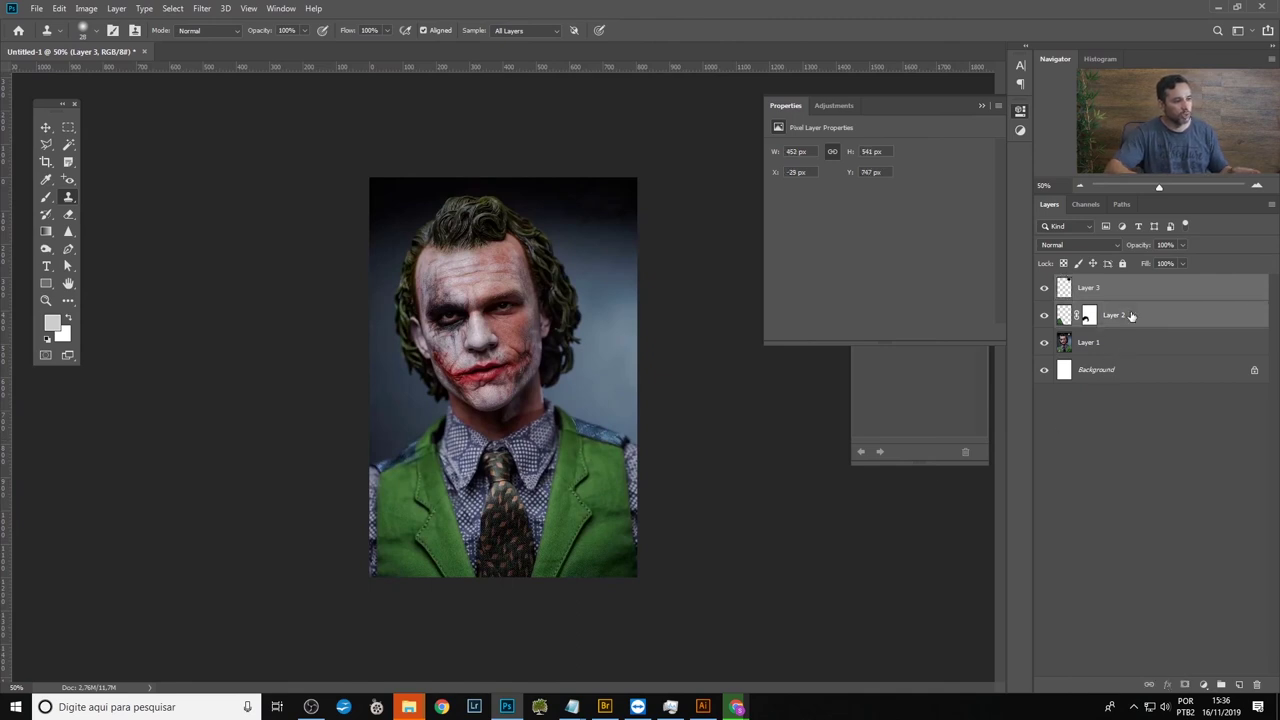
- Group Layer 2 and Layer 3 into Group 1, then toggle its visibility to compare with the original
shift+click(1130, 318)
key(ctrl+g)
click(1045, 285)
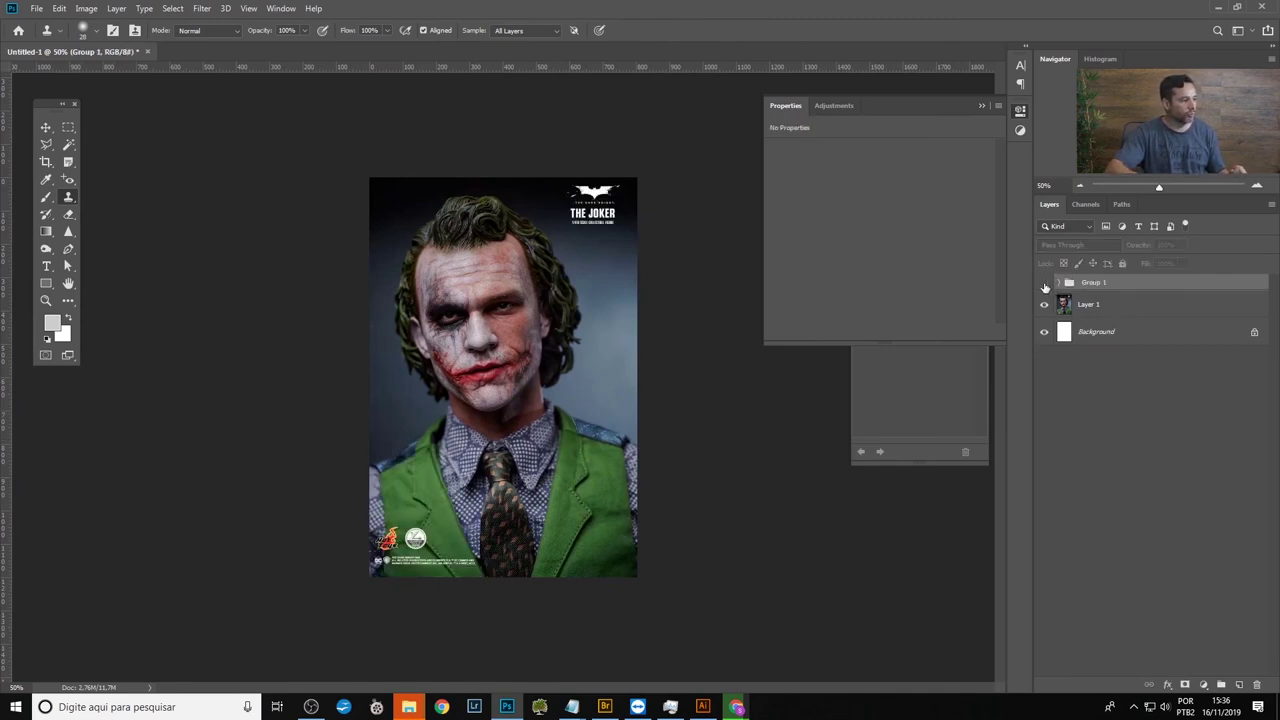
click(1045, 285)
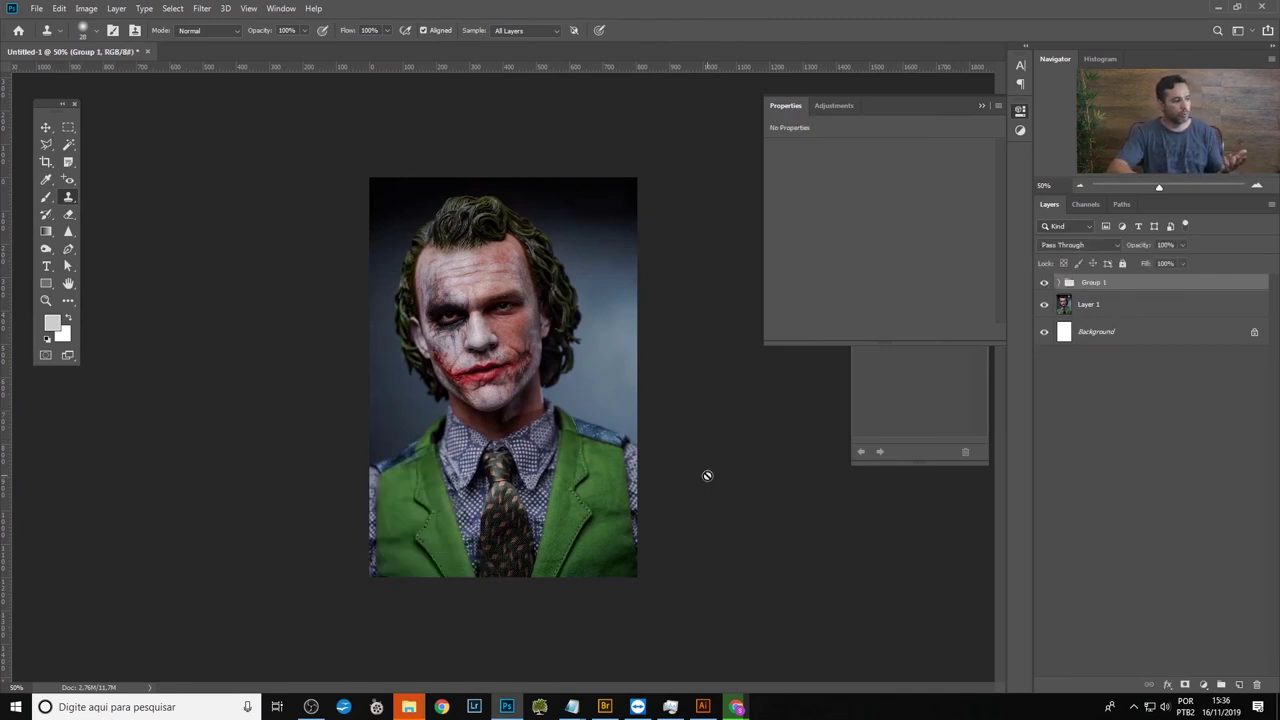